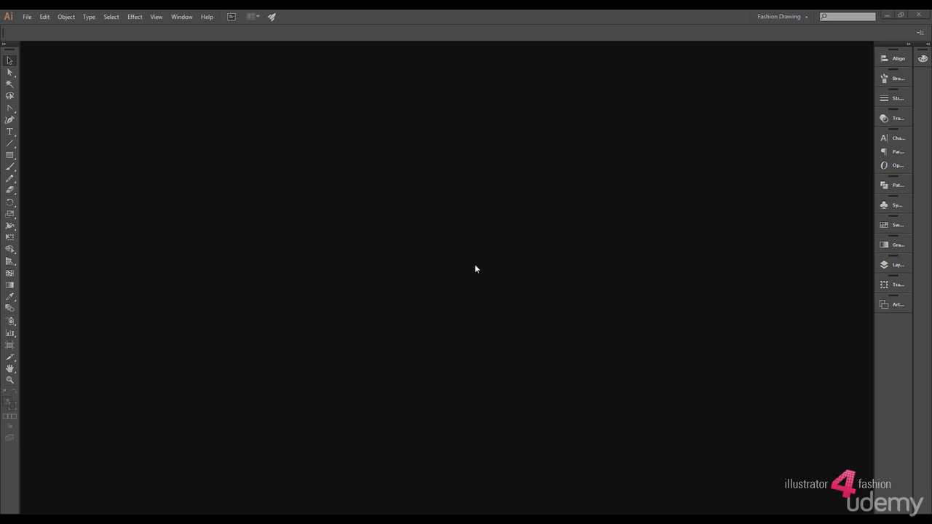
# - Start a new document based on the Web profile at 960 x 560, with its units set to Millimeters
pyautogui.click(27, 16)
pyautogui.click(43, 28)
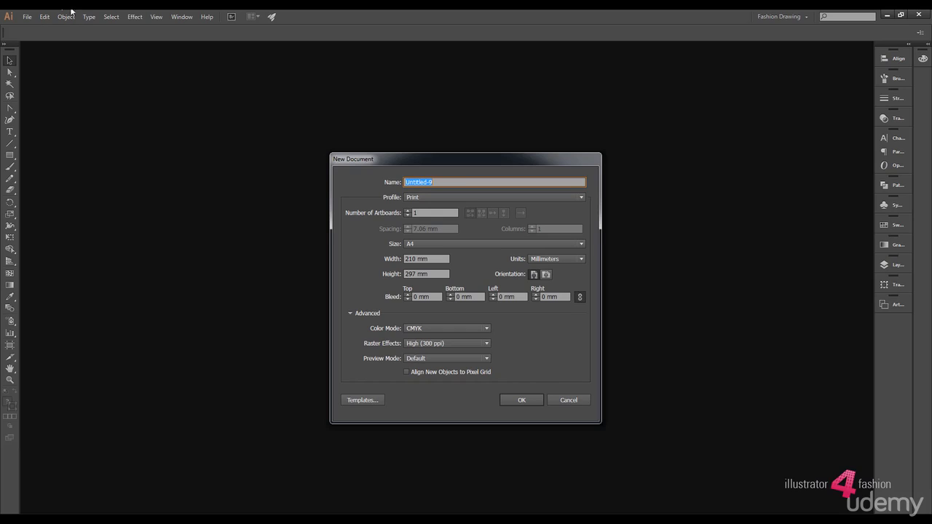
pyautogui.click(422, 196)
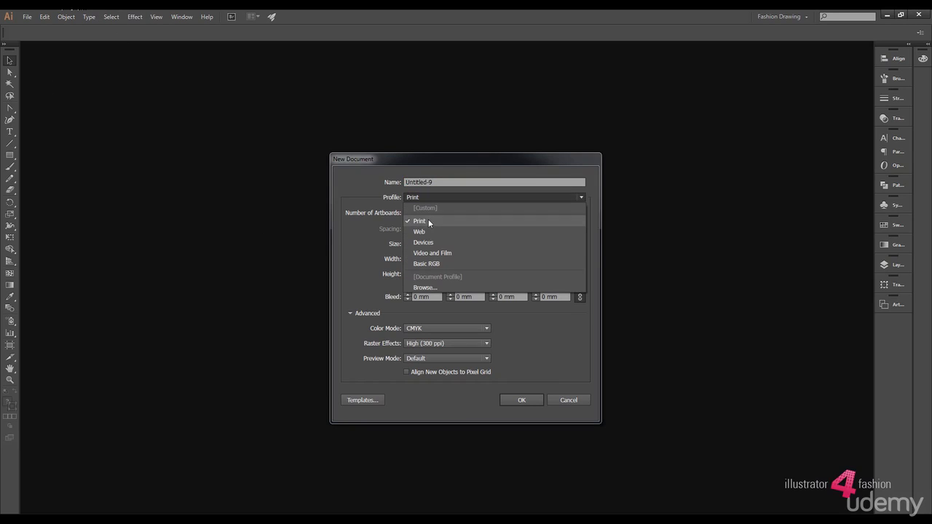
pyautogui.click(429, 231)
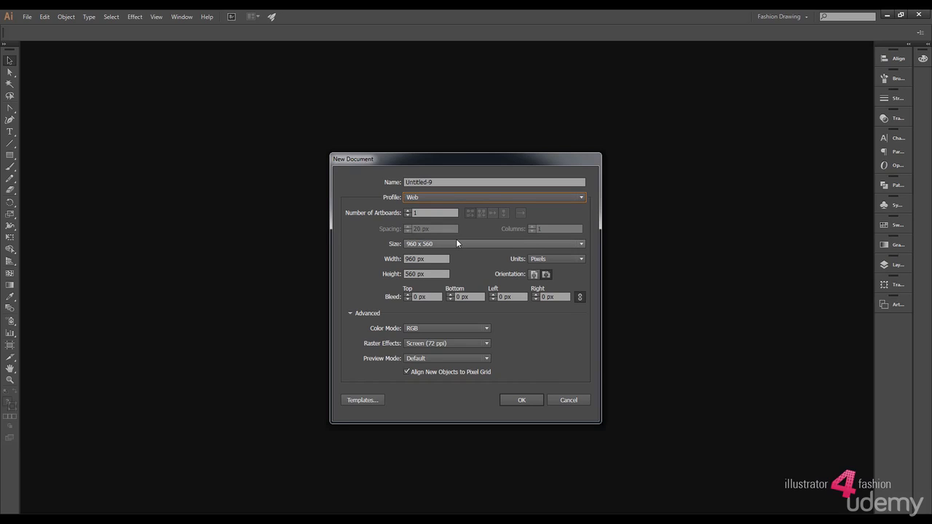
pyautogui.click(573, 260)
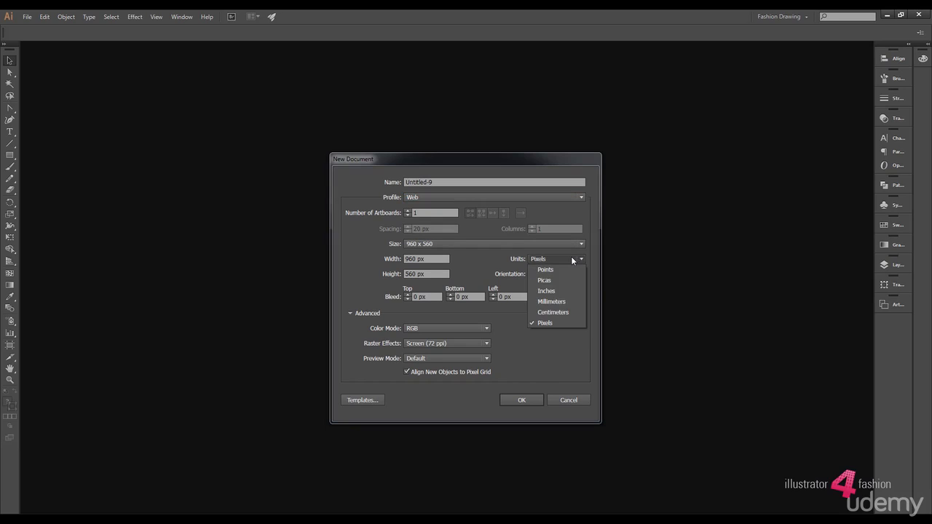
pyautogui.click(566, 298)
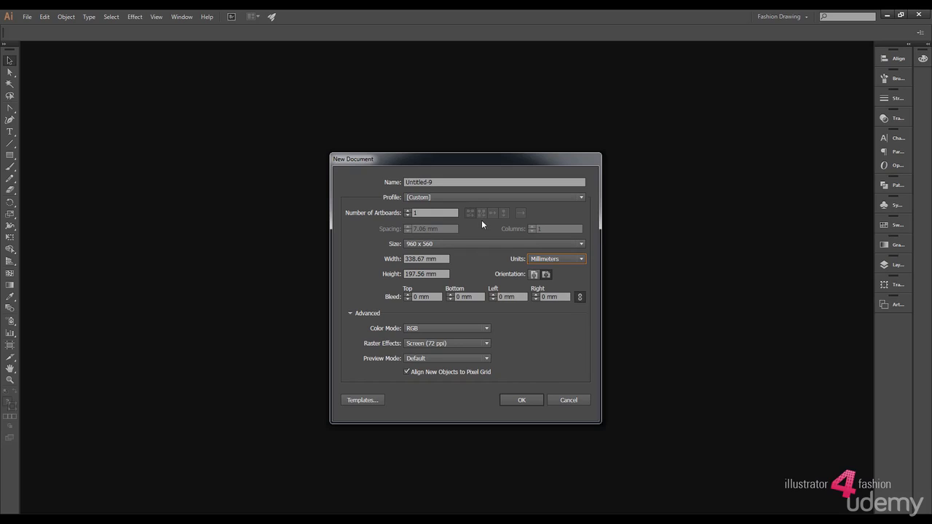
# - Name the new document "My Document", give it 2 artboards and create it
pyautogui.click(445, 182)
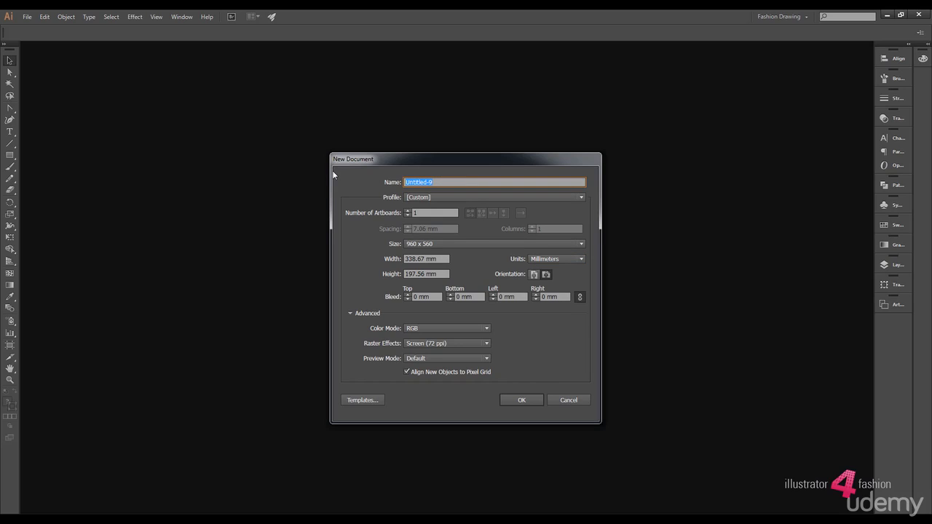
pyautogui.write('My Document')
pyautogui.click(408, 210)
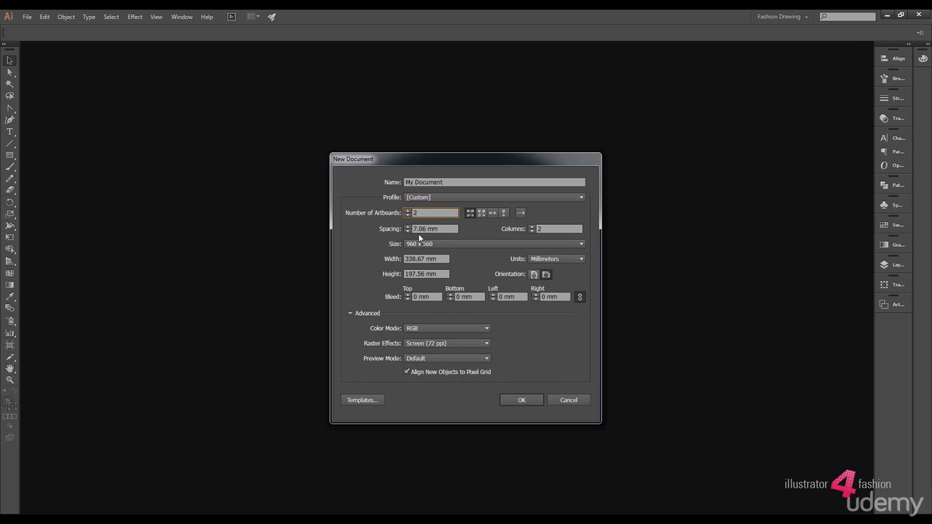
pyautogui.click(523, 399)
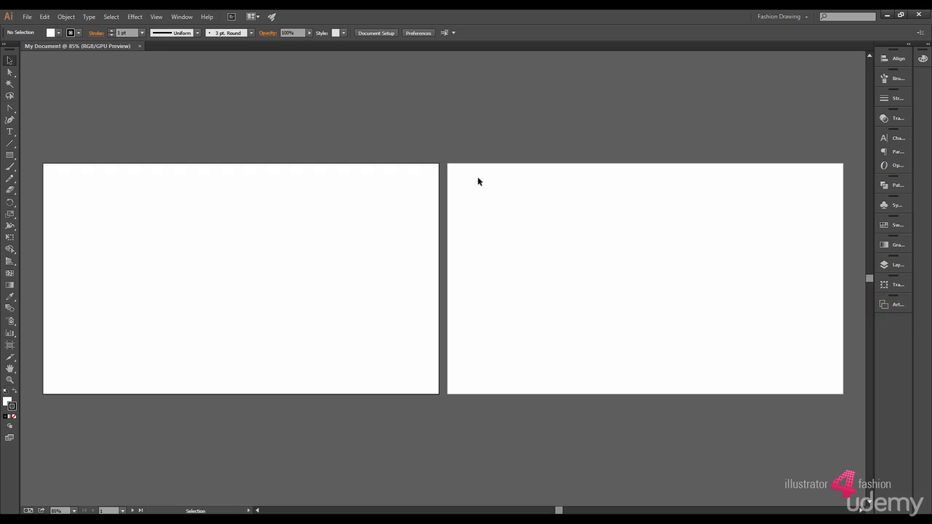
# - Bring up the document's artboard list and add a third artboard
pyautogui.click(183, 16)
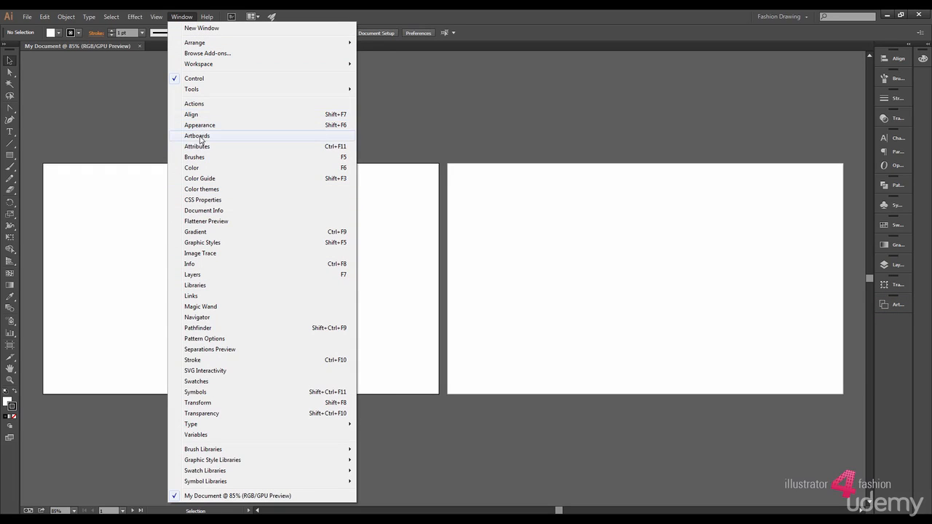
pyautogui.click(427, 125)
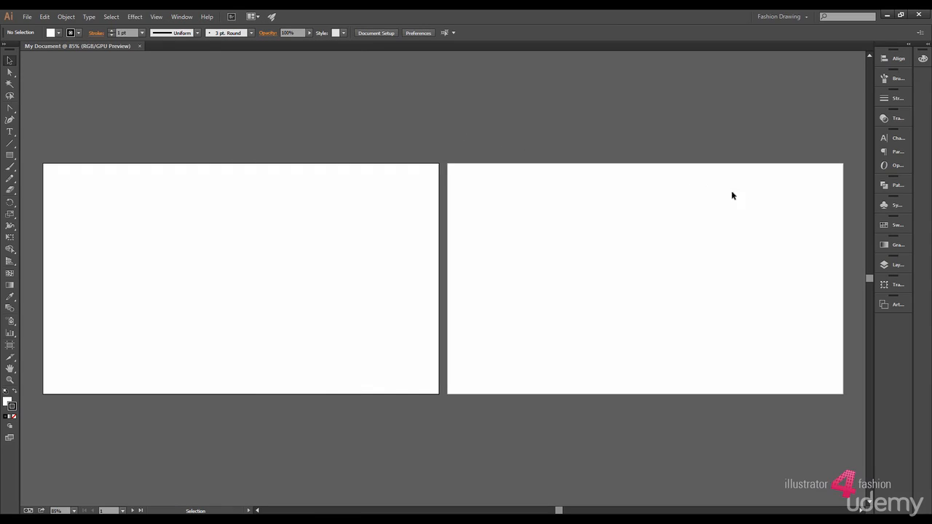
pyautogui.click(895, 307)
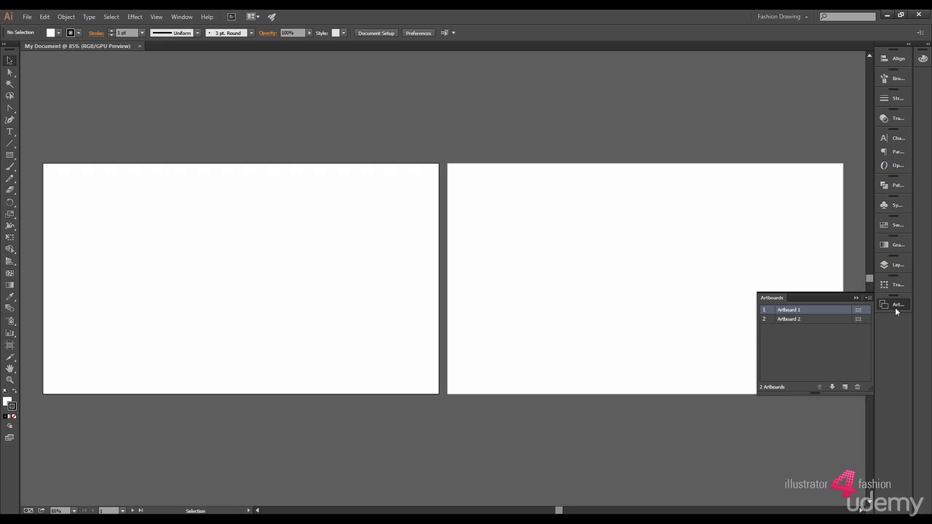
pyautogui.click(845, 387)
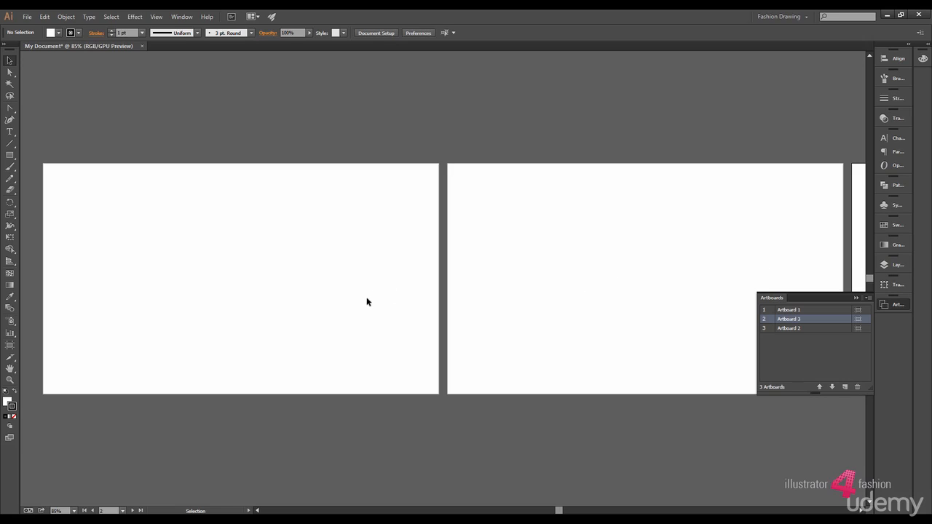
# - Draw a fourth artboard of about 338.7 x 197.6 mm directly below Artboard 1, aligned with its edges
pyautogui.scroll(-5, 367, 301)
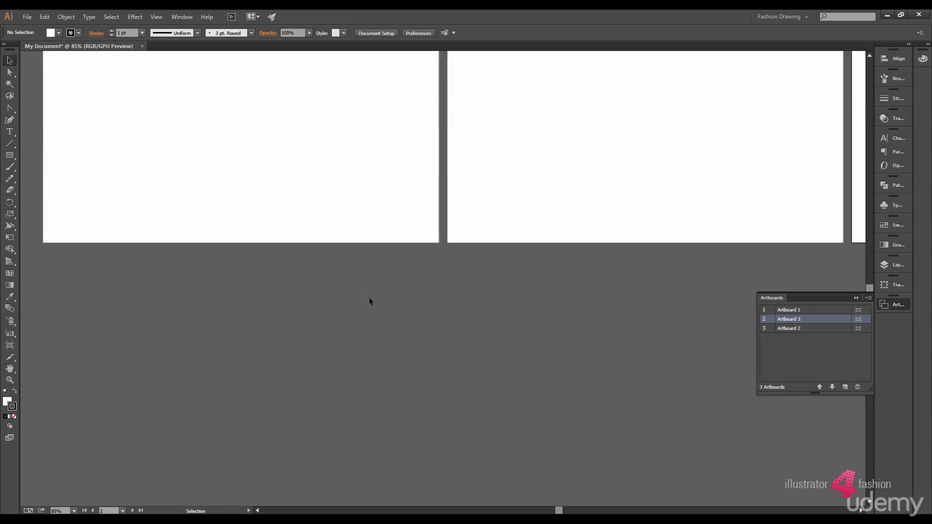
pyautogui.click(10, 346)
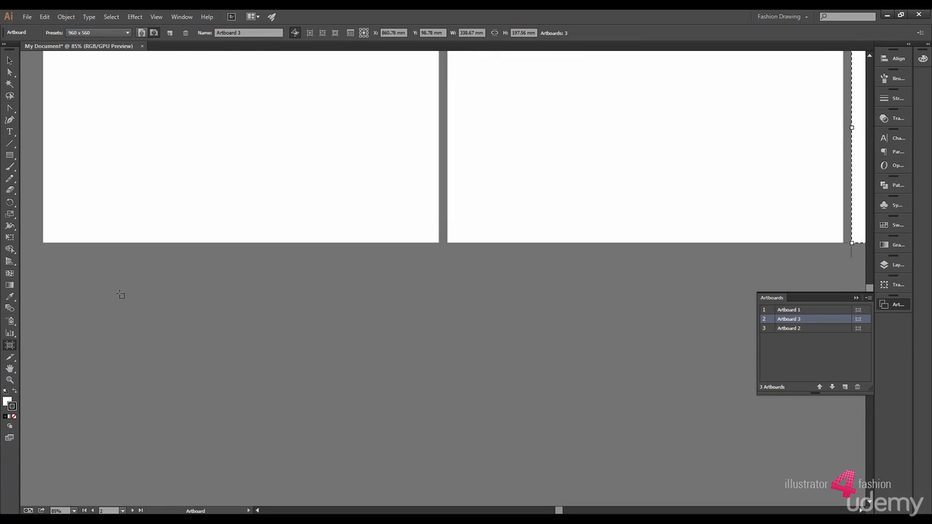
pyautogui.press('shift')
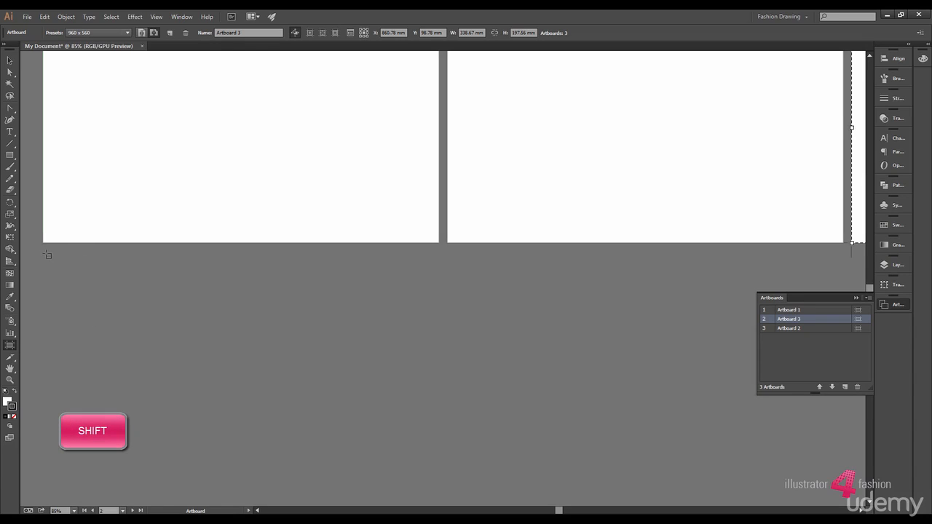
pyautogui.moveTo(43, 252); pyautogui.dragTo(439, 444)
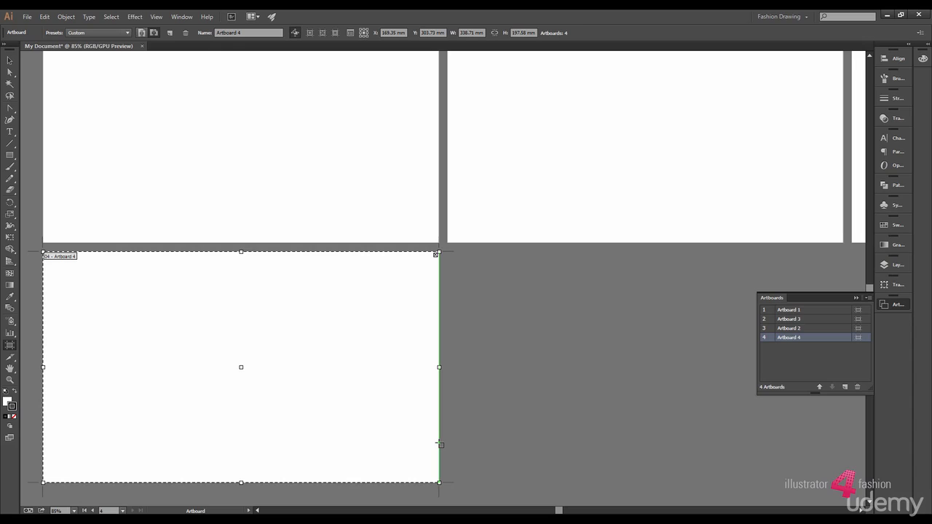
# - Rename Artboard 4 as "My artboard" and review its artboard options, accepting them as they are
pyautogui.doubleClick(790, 339)
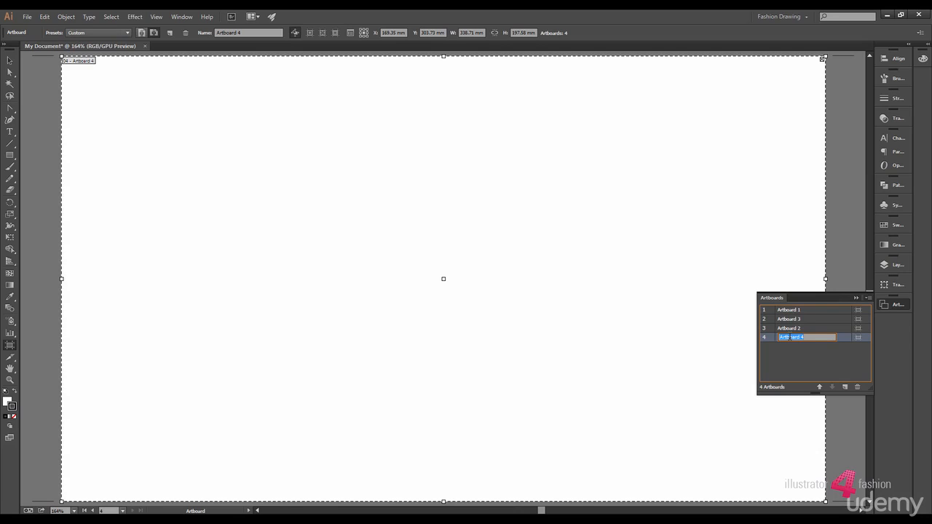
pyautogui.write('My artboard')
pyautogui.click(859, 338)
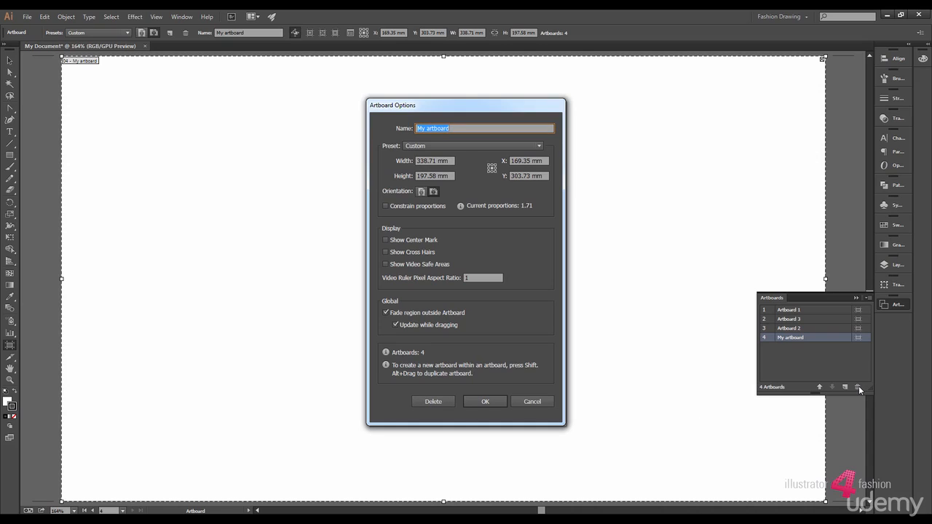
pyautogui.click(478, 402)
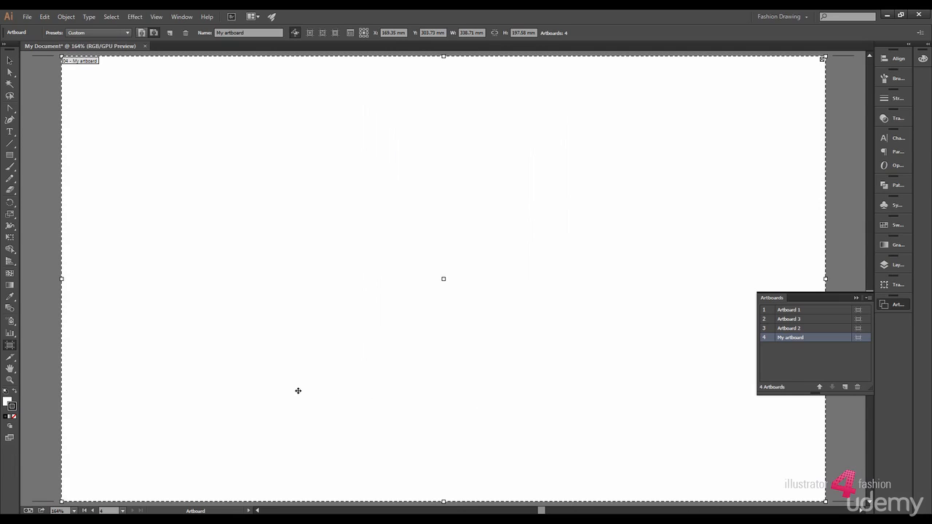
# - Move Artboard 3 into the empty space below Artboard 2, beside My artboard
pyautogui.click(74, 511)
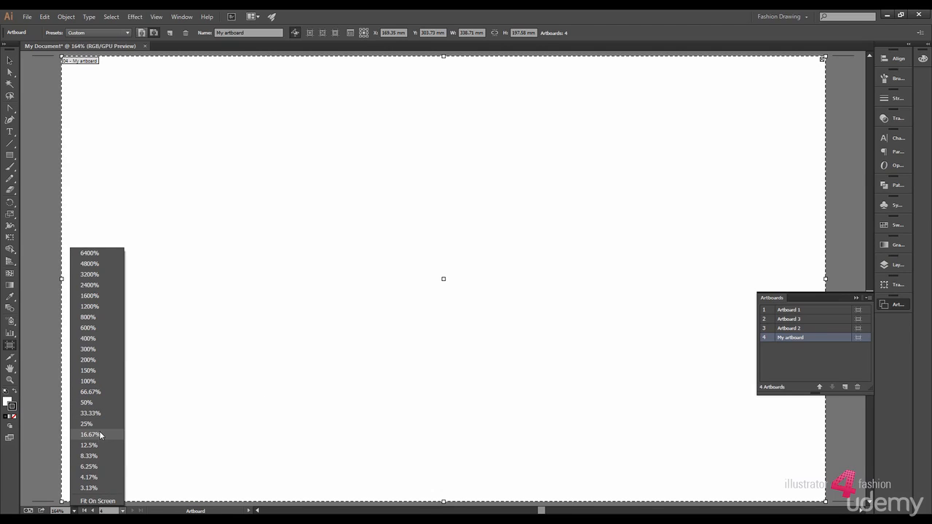
pyautogui.click(95, 403)
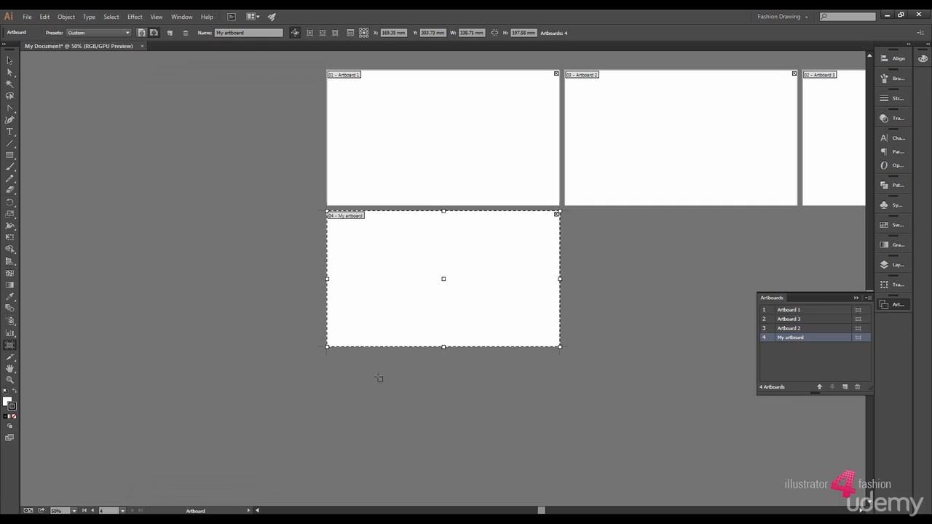
pyautogui.press('space')
pyautogui.moveTo(579, 337); pyautogui.dragTo(358, 372)
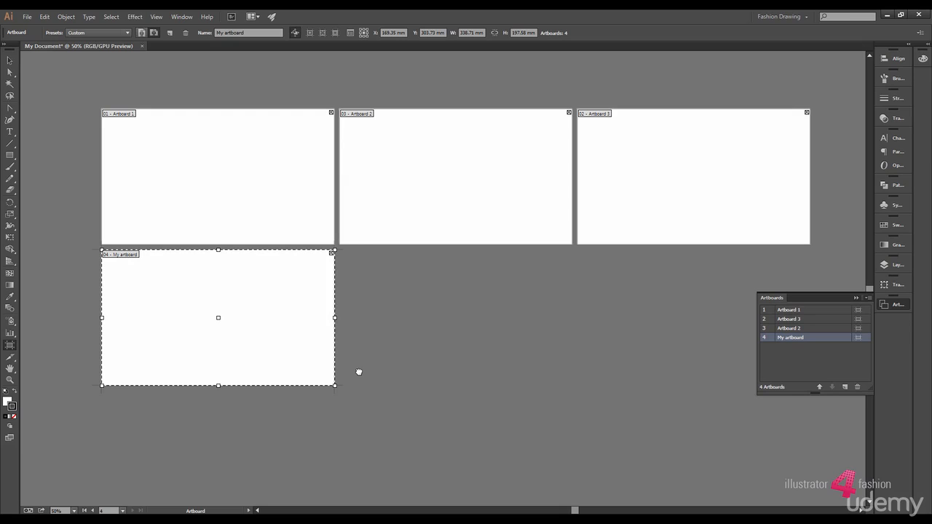
pyautogui.moveTo(675, 230); pyautogui.dragTo(438, 370)
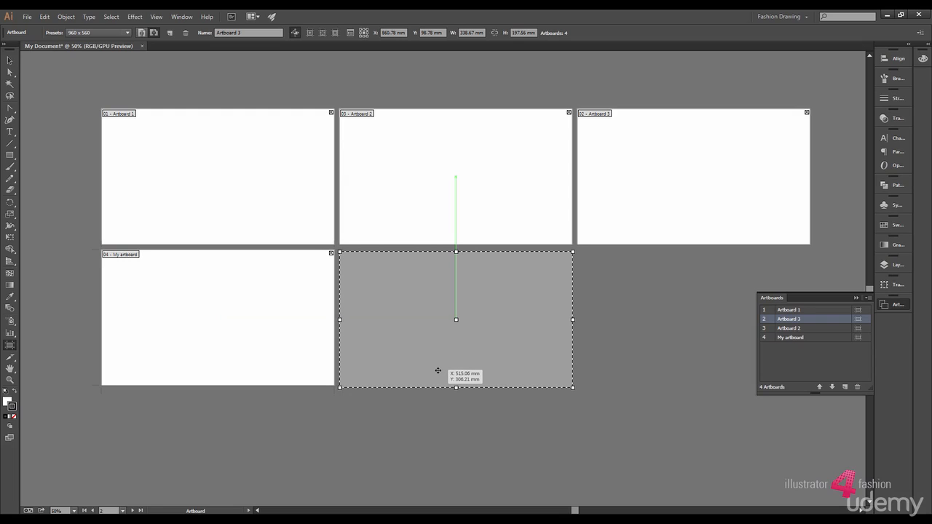
pyautogui.moveTo(438, 371); pyautogui.dragTo(438, 371)
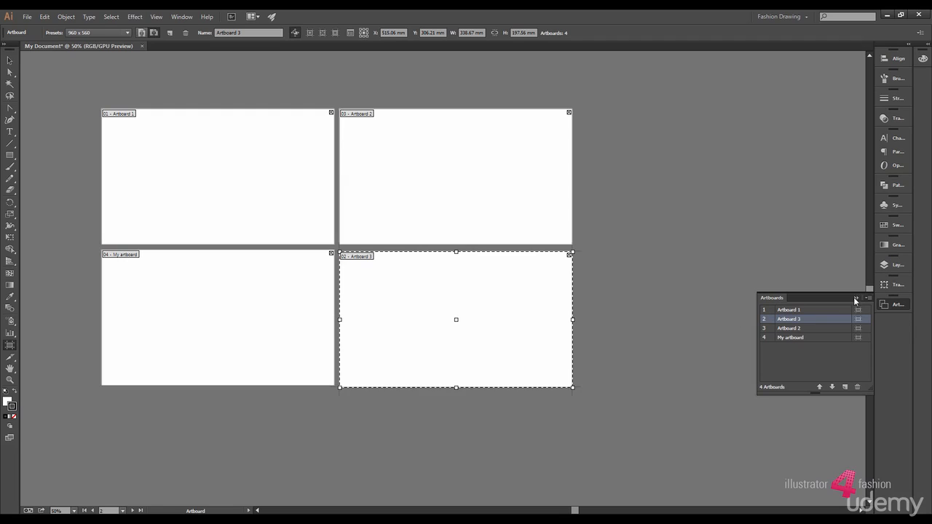
# - Rearrange all artboards in a Grid by Row layout with 2 columns and 12 mm spacing
pyautogui.click(868, 298)
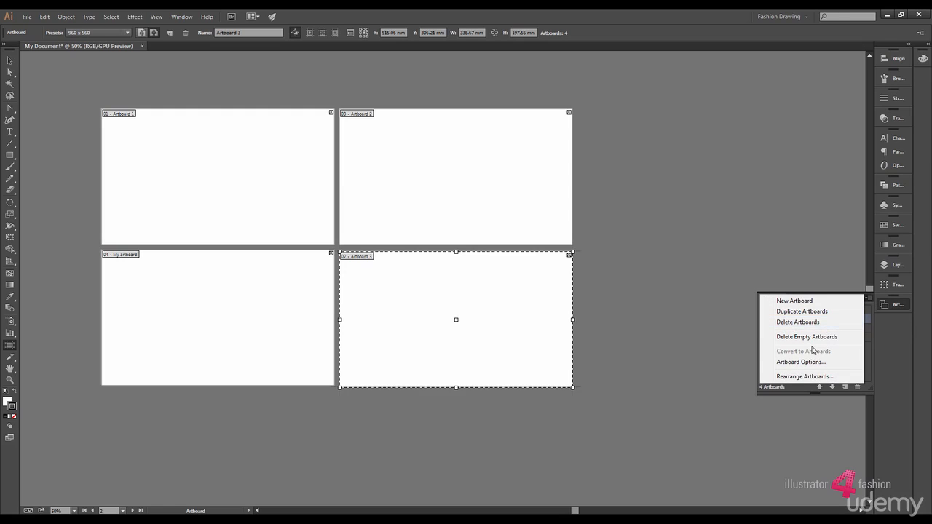
pyautogui.click(805, 377)
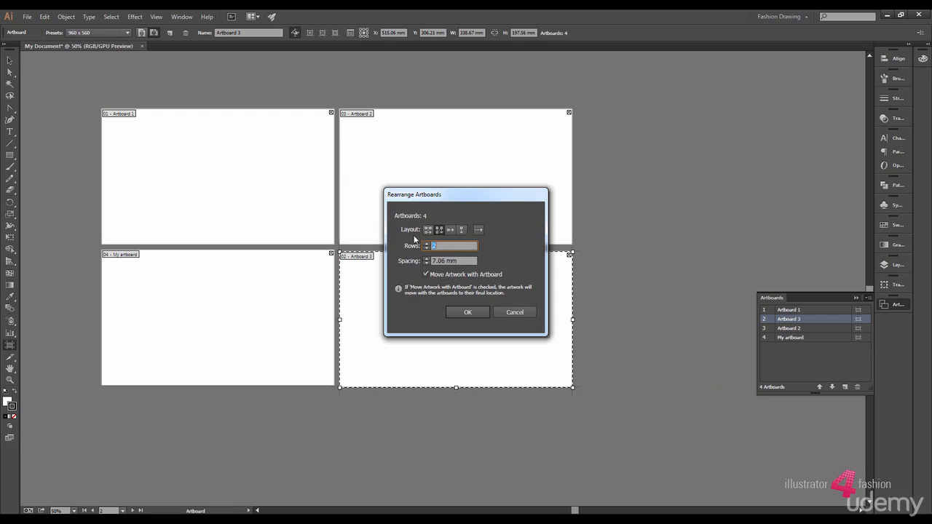
pyautogui.click(449, 232)
pyautogui.click(429, 231)
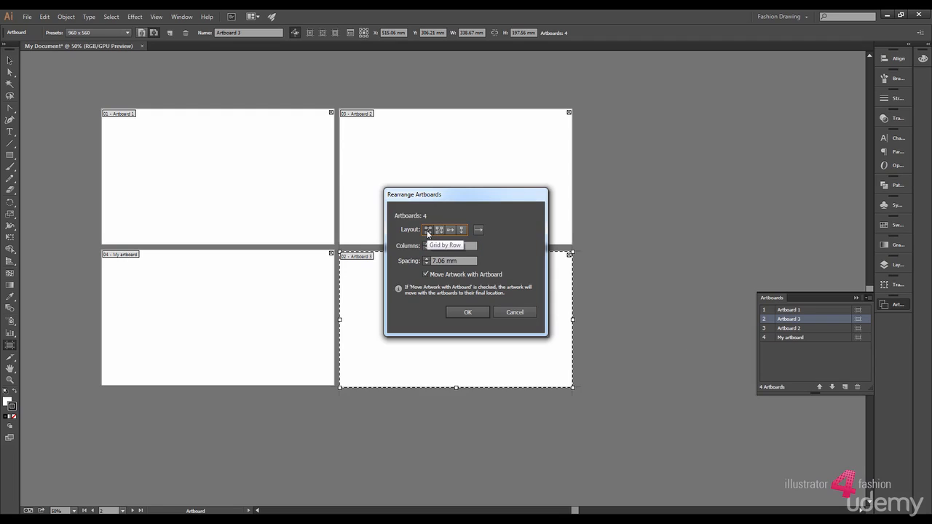
pyautogui.click(426, 259)
pyautogui.click(427, 259)
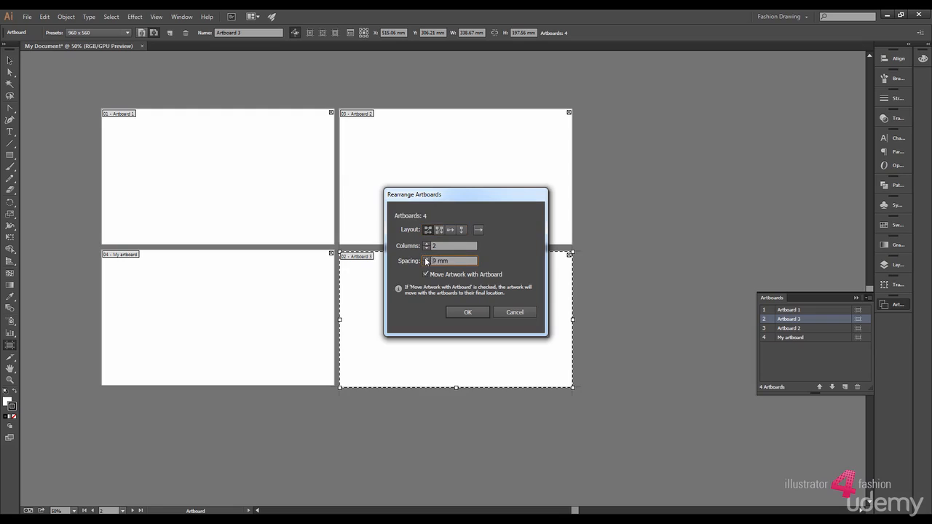
pyautogui.click(427, 258)
pyautogui.click(426, 259)
pyautogui.click(427, 259)
pyautogui.click(467, 312)
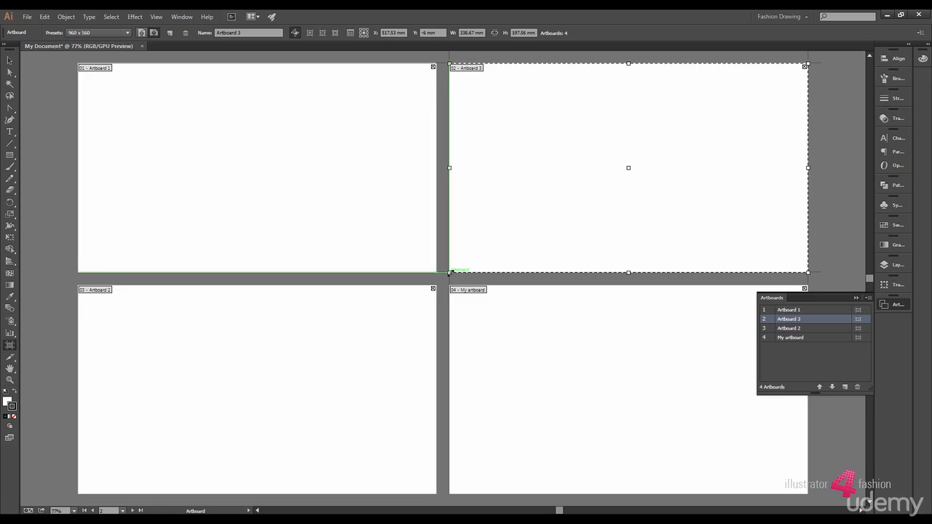
# - Shrink Artboard 3 from its lower-left corner to about 278 x 162 mm, and move My artboard up to second in the artboard order
pyautogui.moveTo(449, 272); pyautogui.dragTo(513, 235)
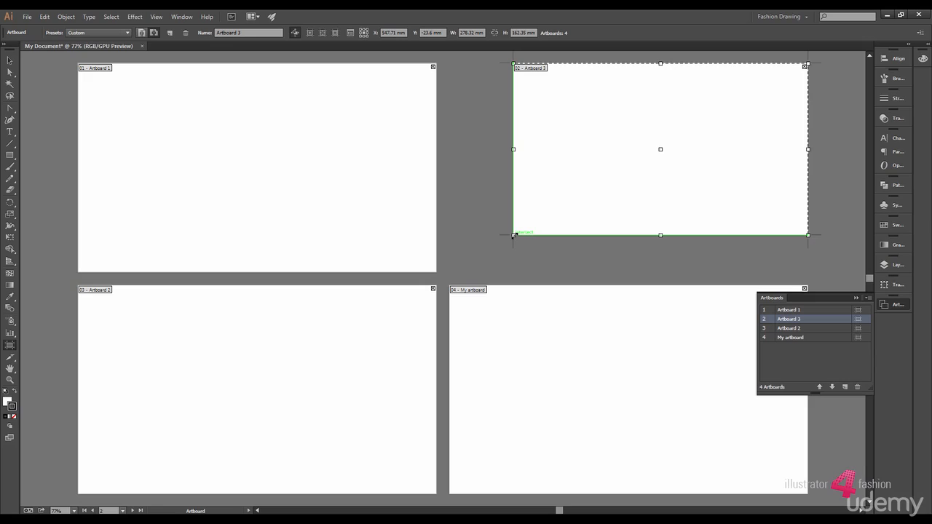
pyautogui.click(788, 340)
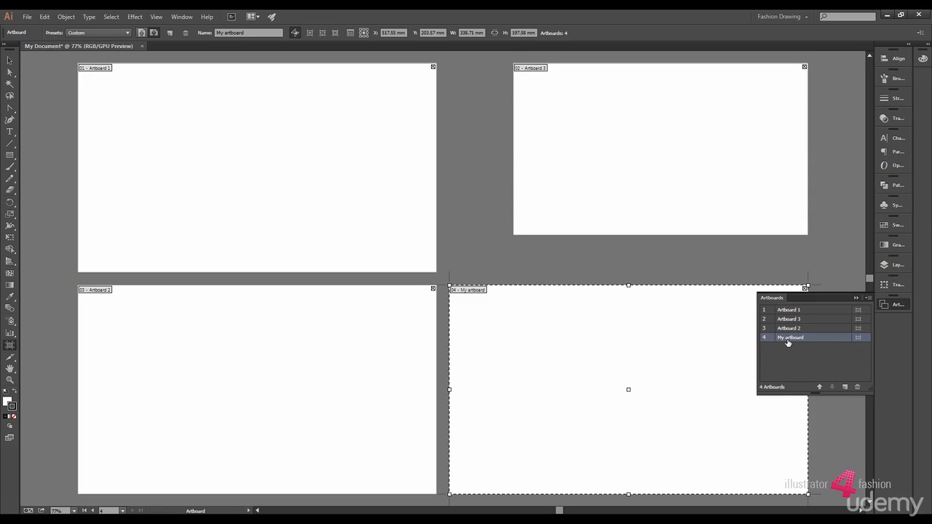
pyautogui.click(819, 388)
pyautogui.click(819, 387)
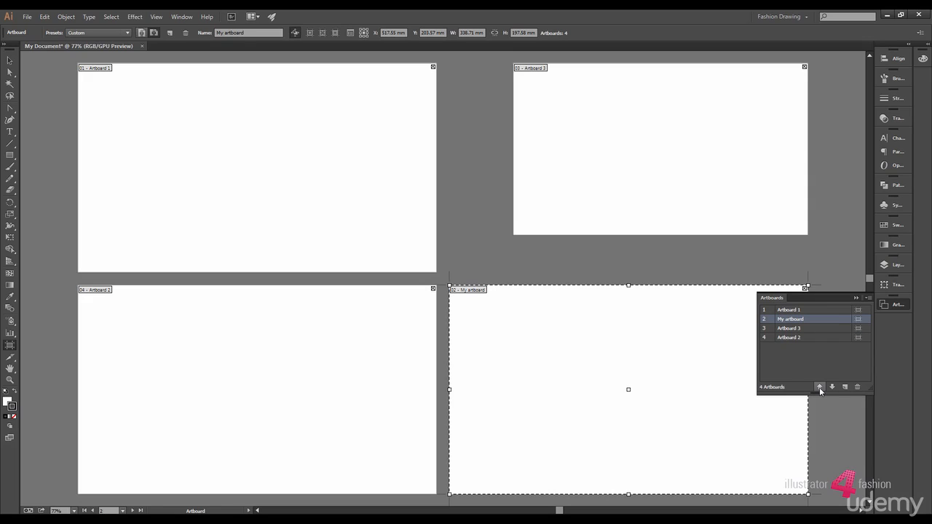
# - Draw a rectangle about 67 x 56 mm in the upper-left part of My artboard
pyautogui.click(10, 156)
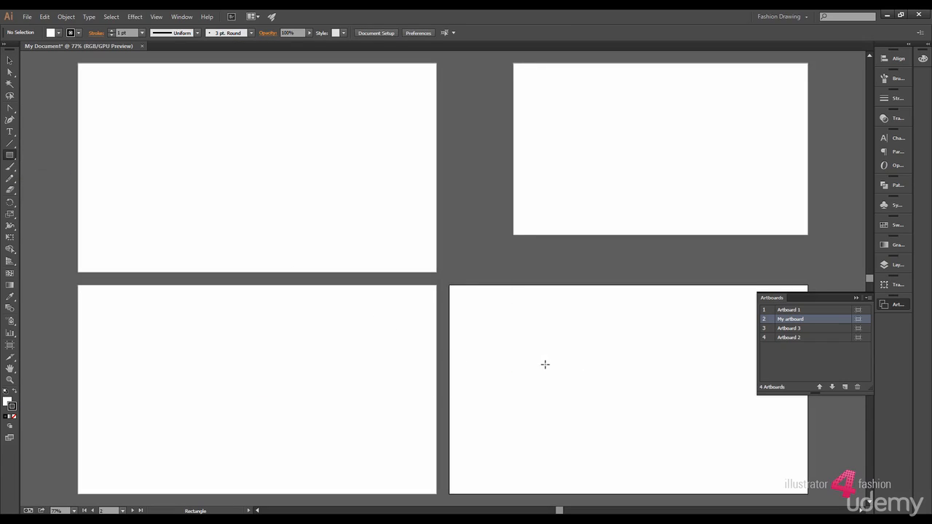
pyautogui.moveTo(501, 336); pyautogui.dragTo(572, 396)
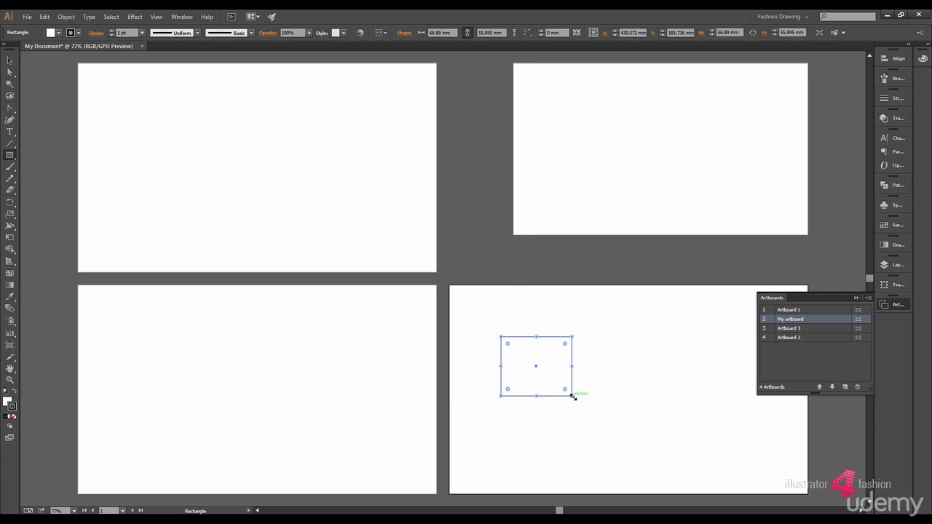
# - Duplicate My artboard together with the rectangle on it as a fifth artboard
pyautogui.click(11, 347)
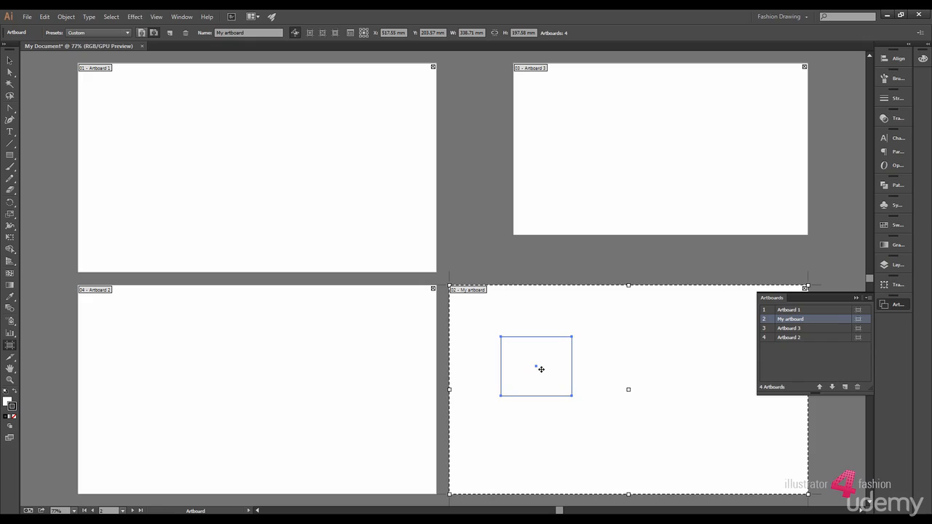
pyautogui.doubleClick(786, 320)
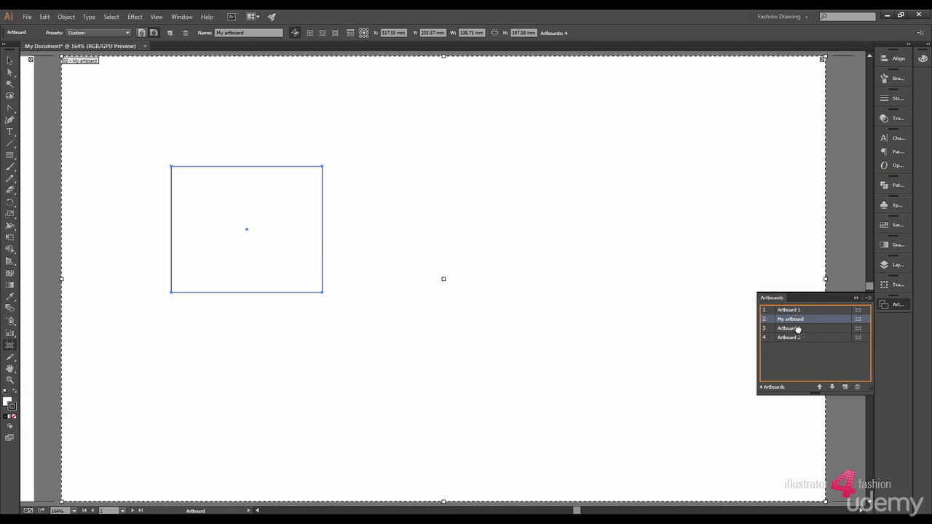
pyautogui.click(842, 388)
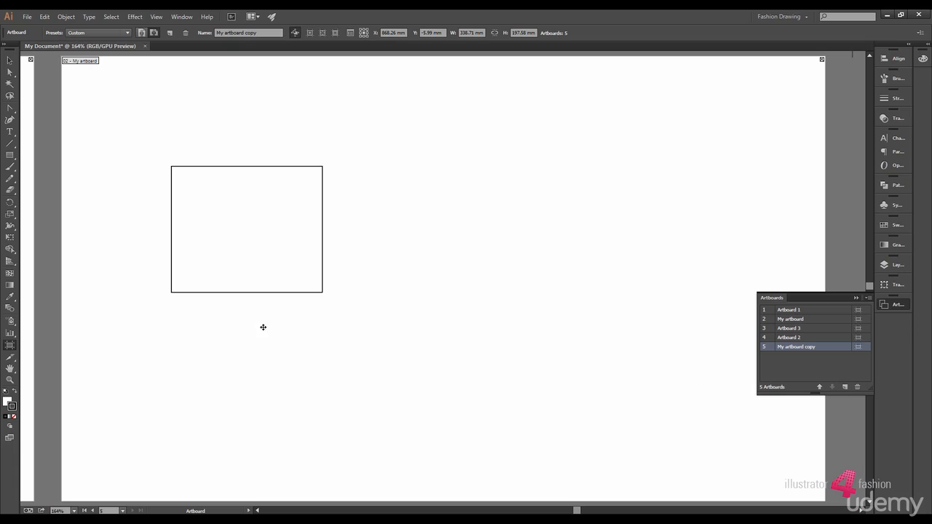
pyautogui.click(73, 511)
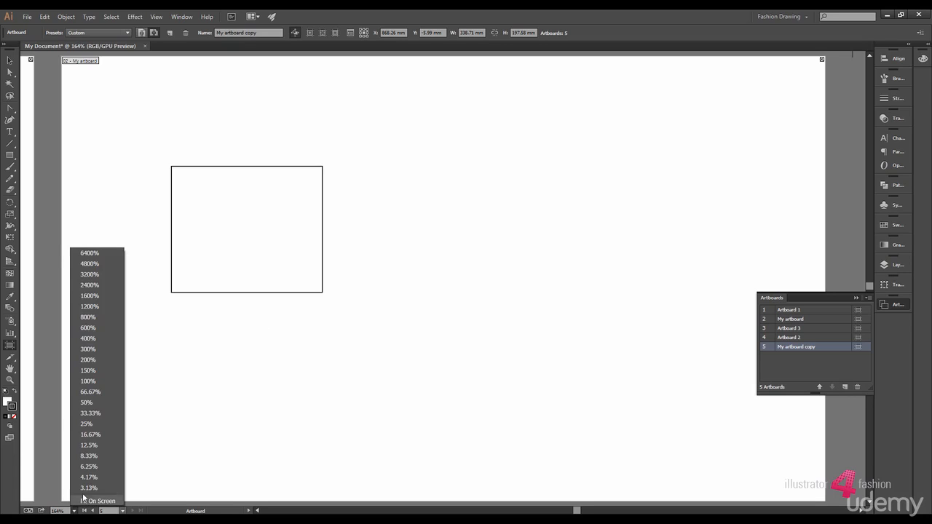
pyautogui.click(97, 402)
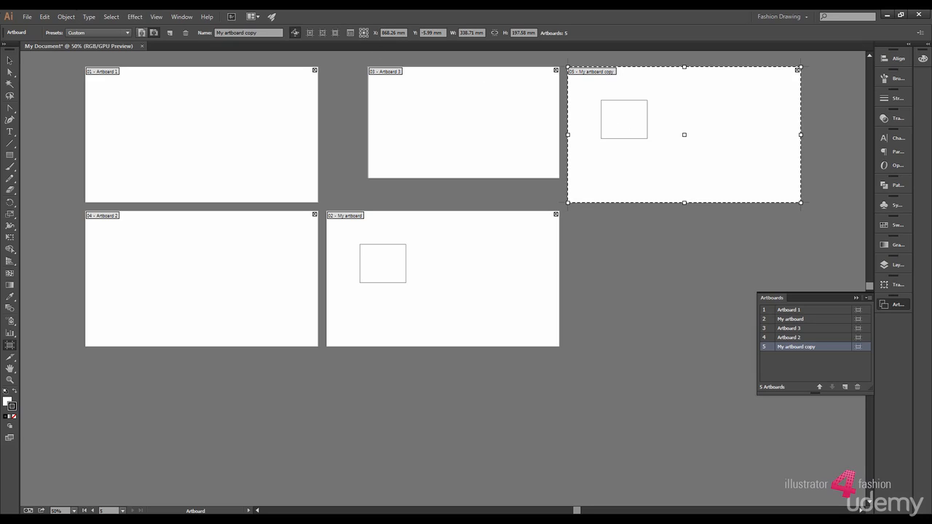
# - Create a new document from the Dummy template stored on the Desktop
pyautogui.click(27, 17)
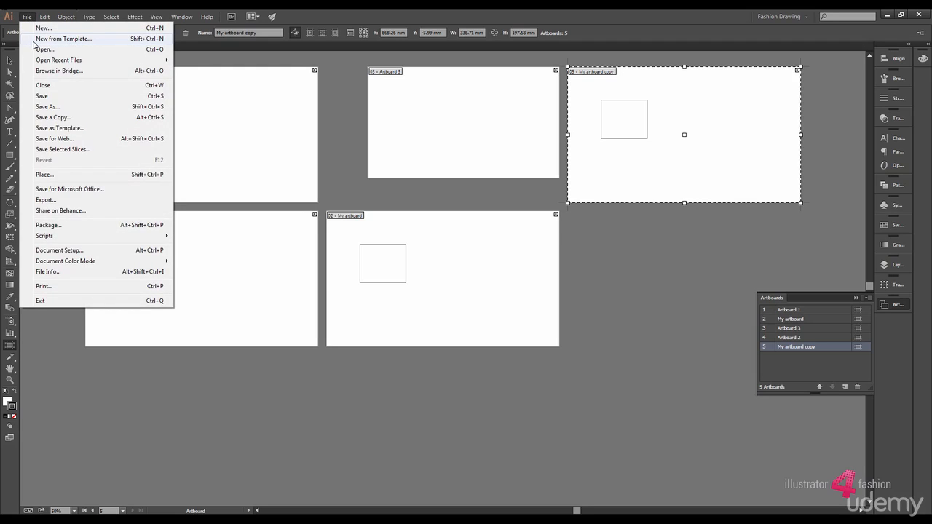
pyautogui.click(34, 40)
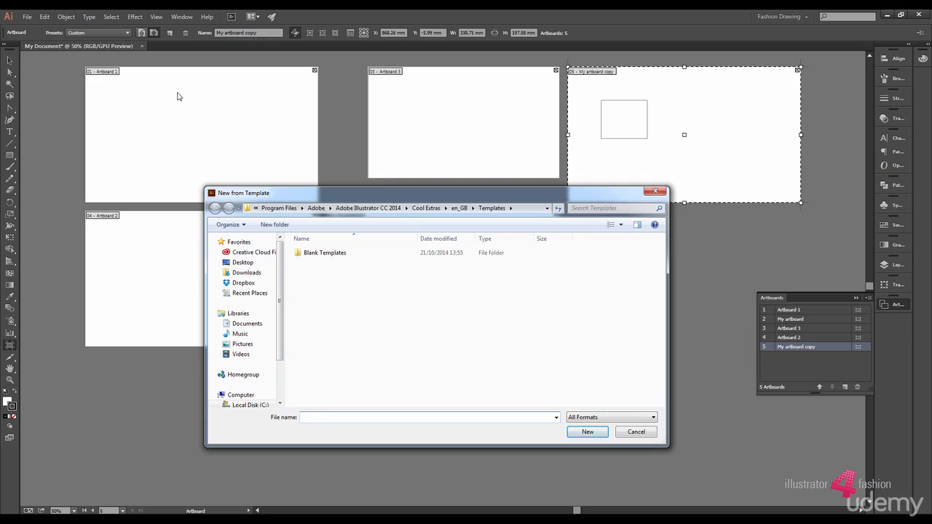
pyautogui.click(244, 263)
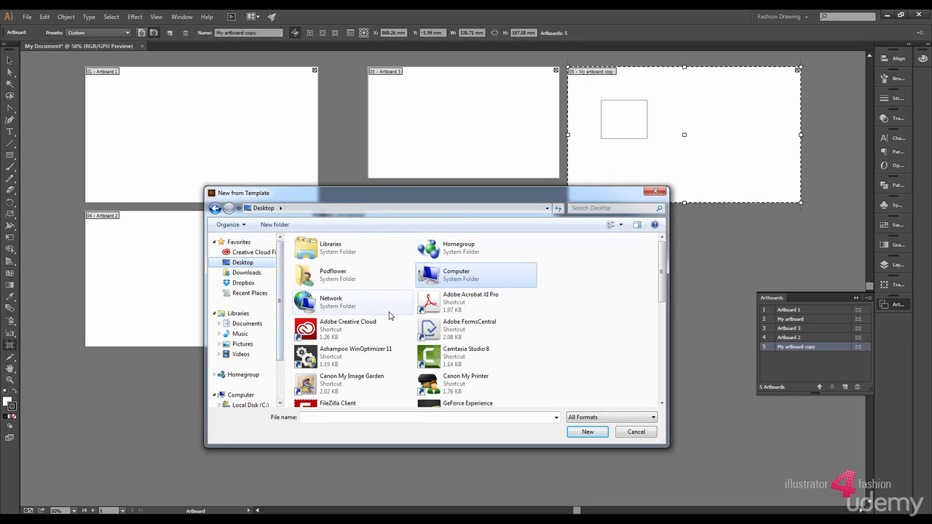
pyautogui.scroll(-8, 588, 389)
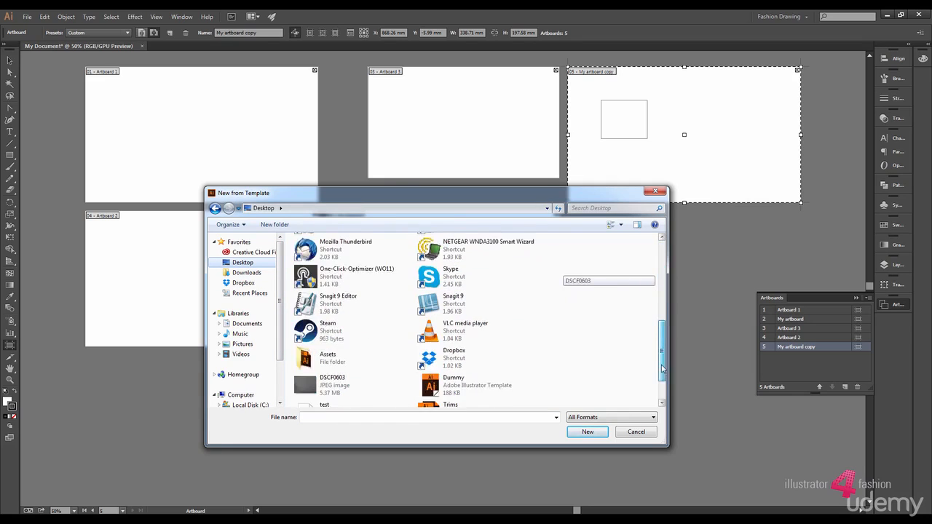
pyautogui.doubleClick(476, 349)
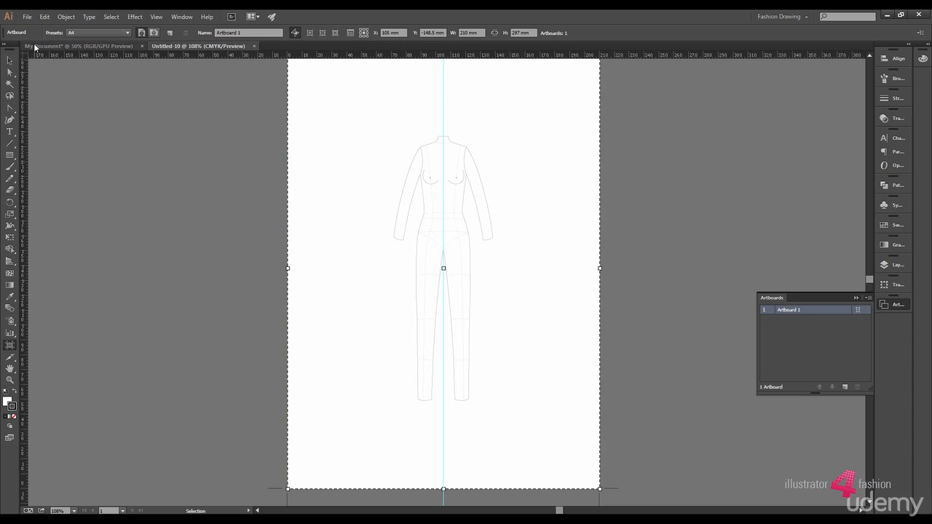
# - Save the new document to the Desktop as an Adobe Illustrator file named "my file", with the default Illustrator CC options
pyautogui.click(27, 16)
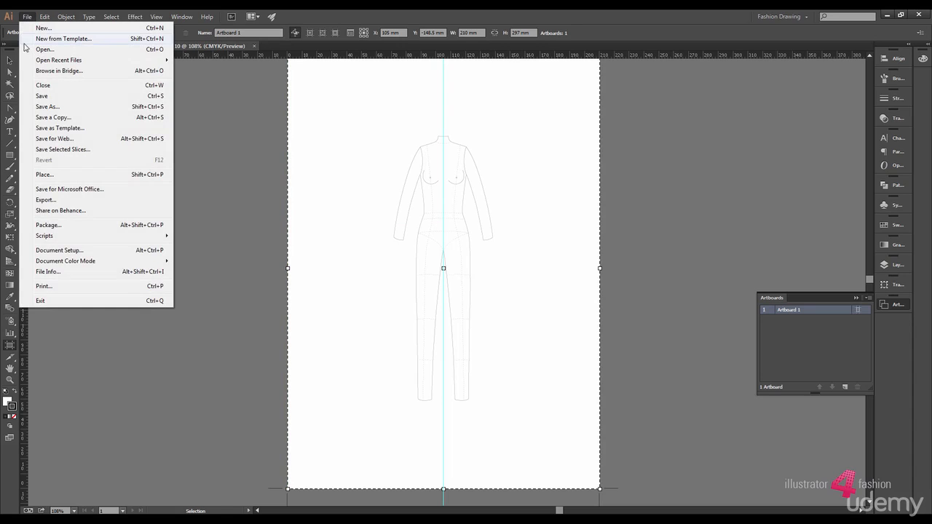
pyautogui.click(42, 107)
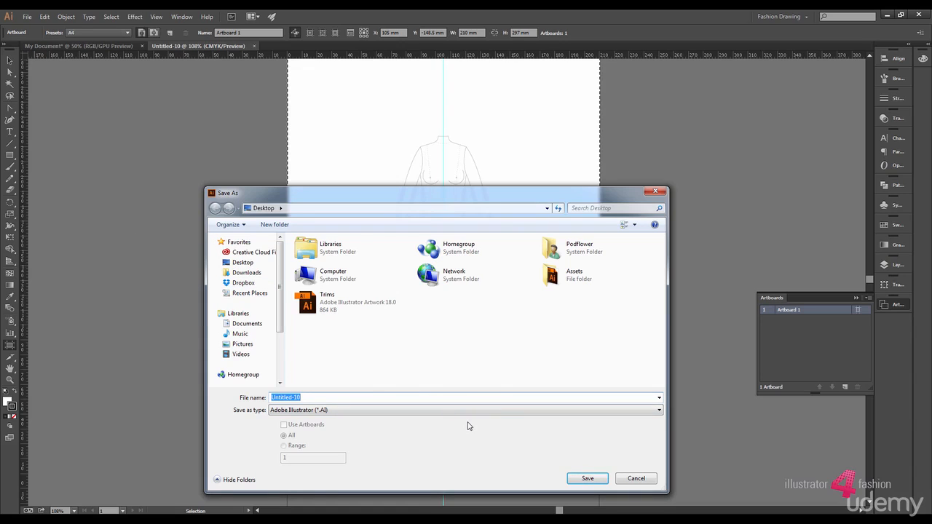
pyautogui.write('my file')
pyautogui.press('Return')
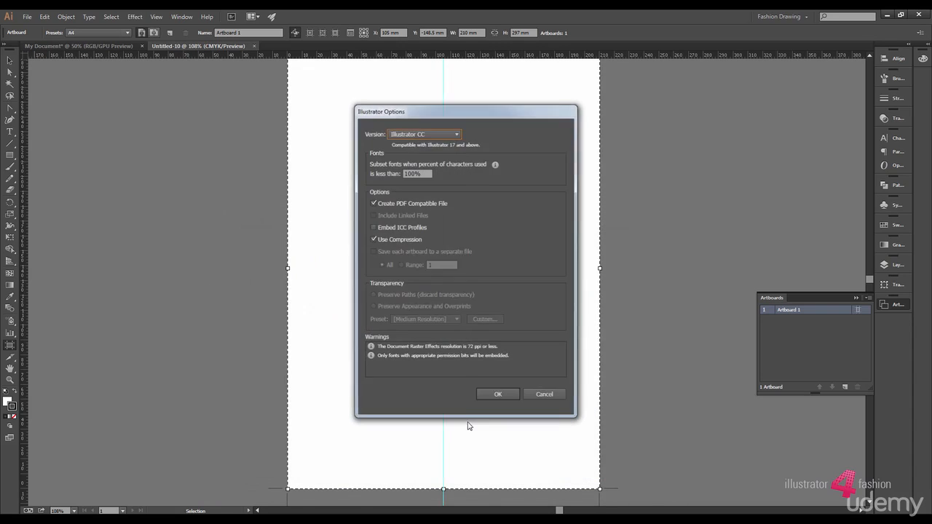
pyautogui.click(499, 397)
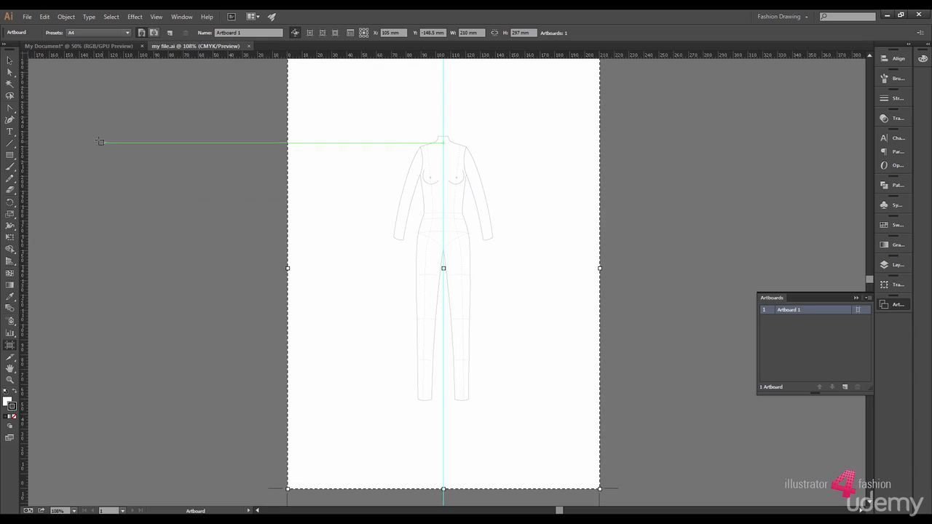
pyautogui.click(25, 16)
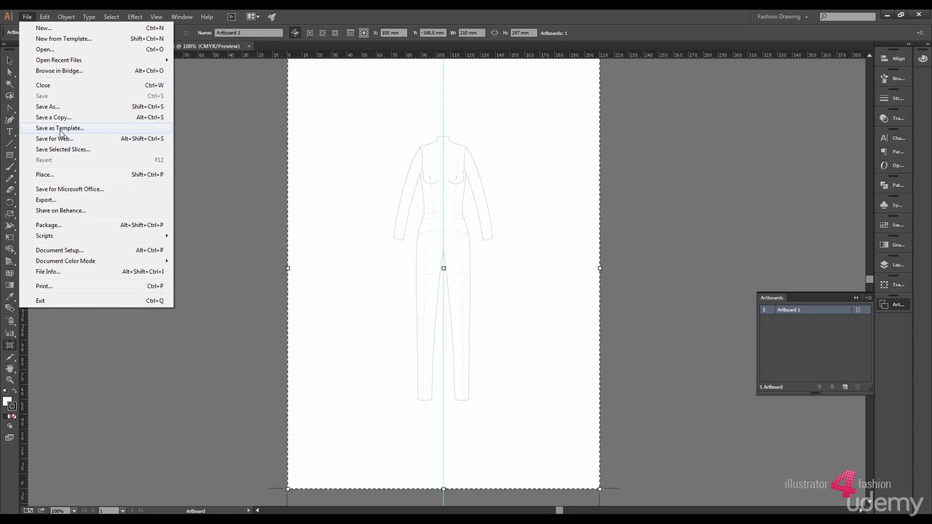
pyautogui.click(352, 228)
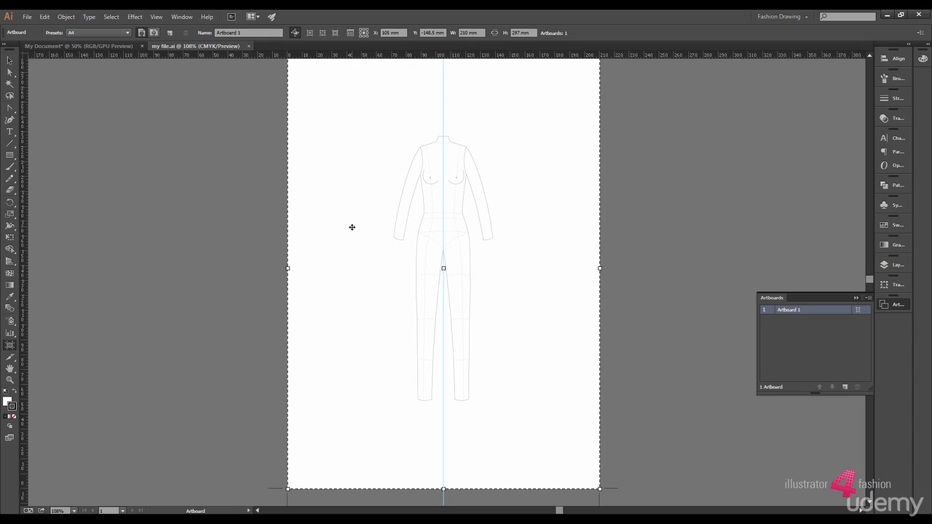
# - Show the document grid and hide it again
pyautogui.click(156, 16)
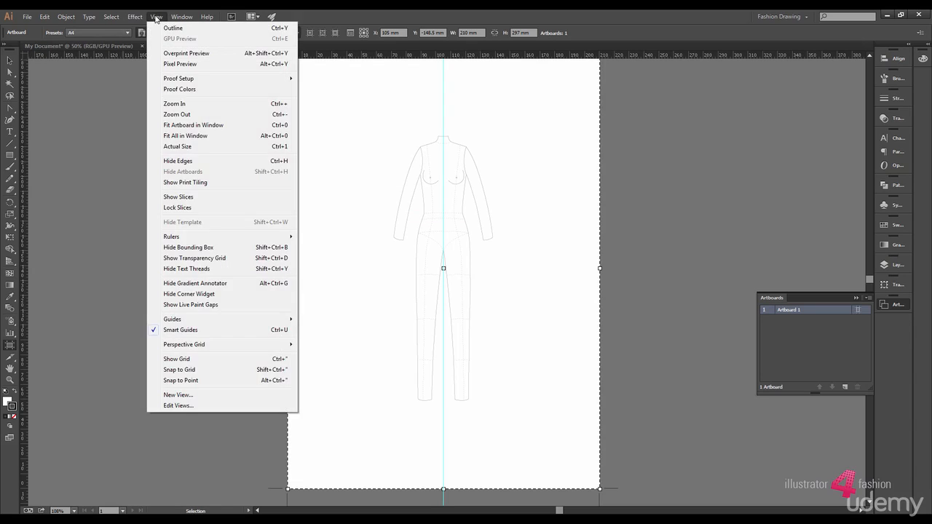
pyautogui.click(176, 359)
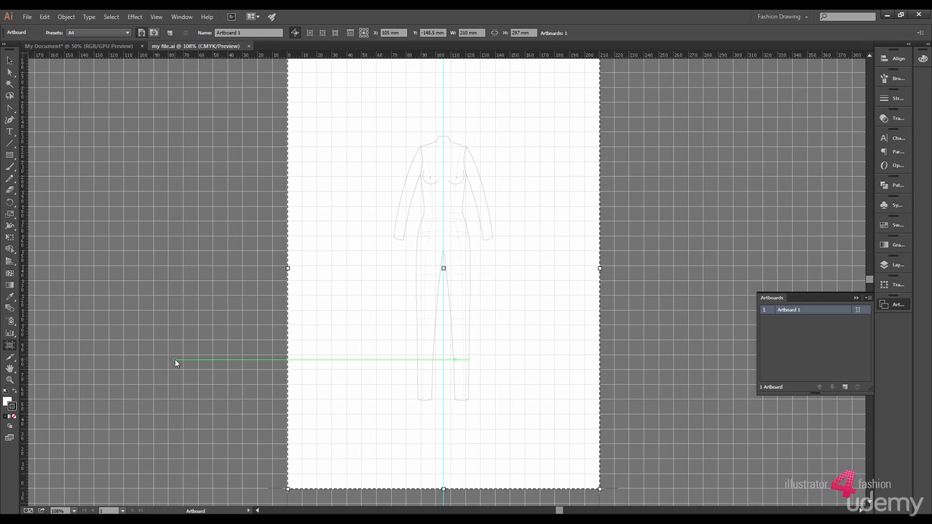
pyautogui.click(155, 16)
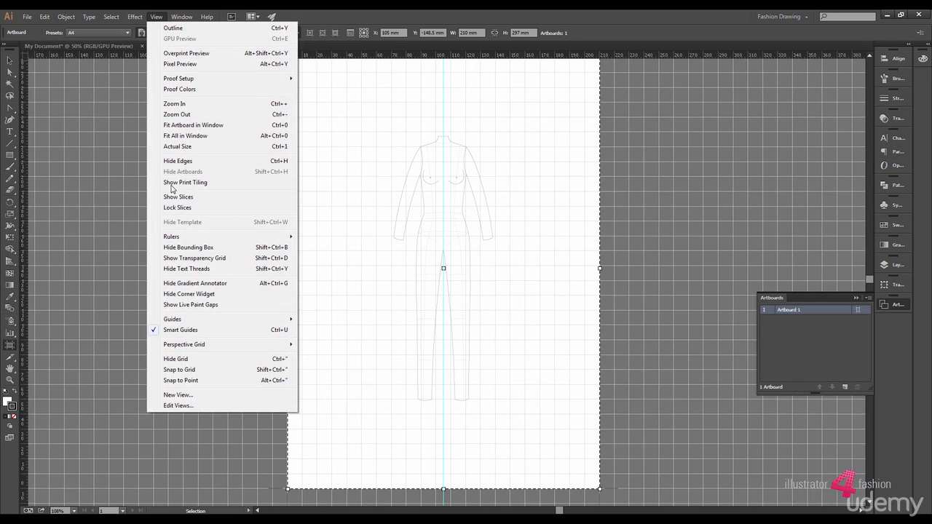
pyautogui.click(177, 359)
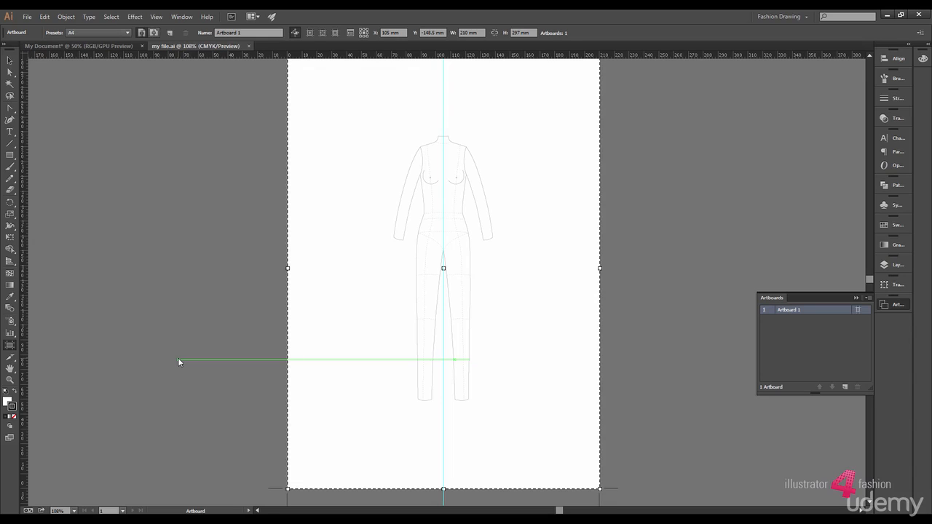
# - Hide the rulers and show them again
pyautogui.click(162, 16)
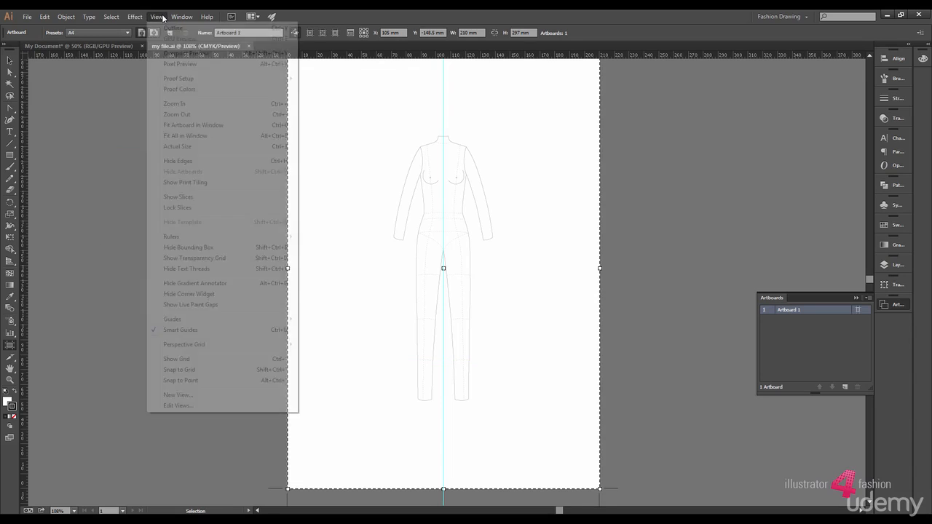
pyautogui.moveTo(196, 240)
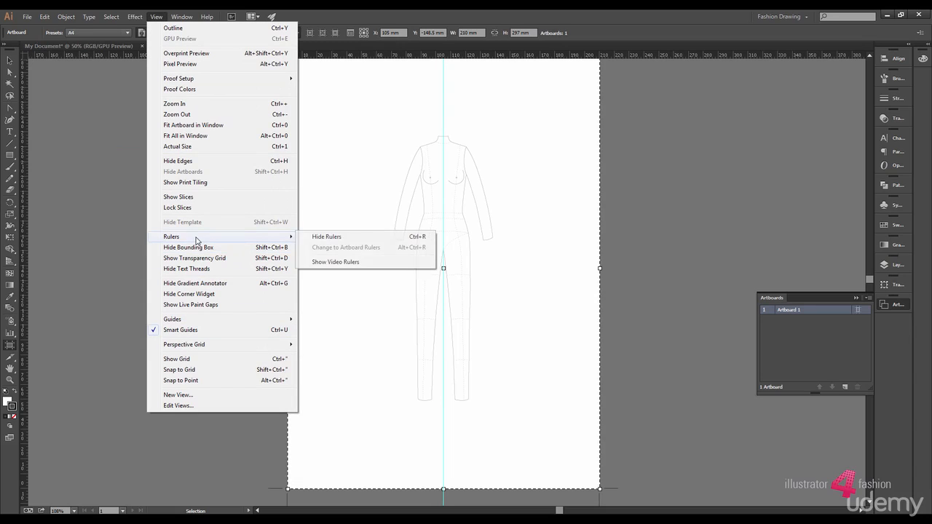
pyautogui.click(317, 236)
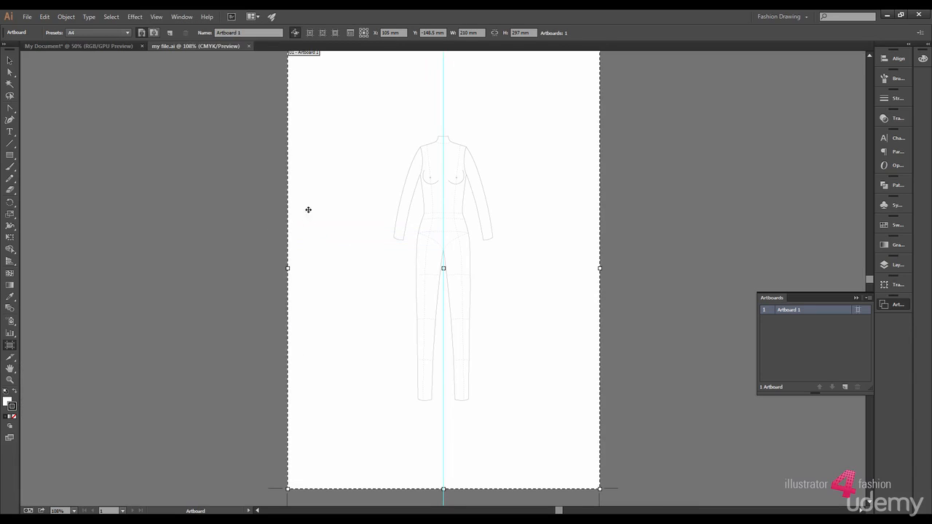
pyautogui.click(156, 17)
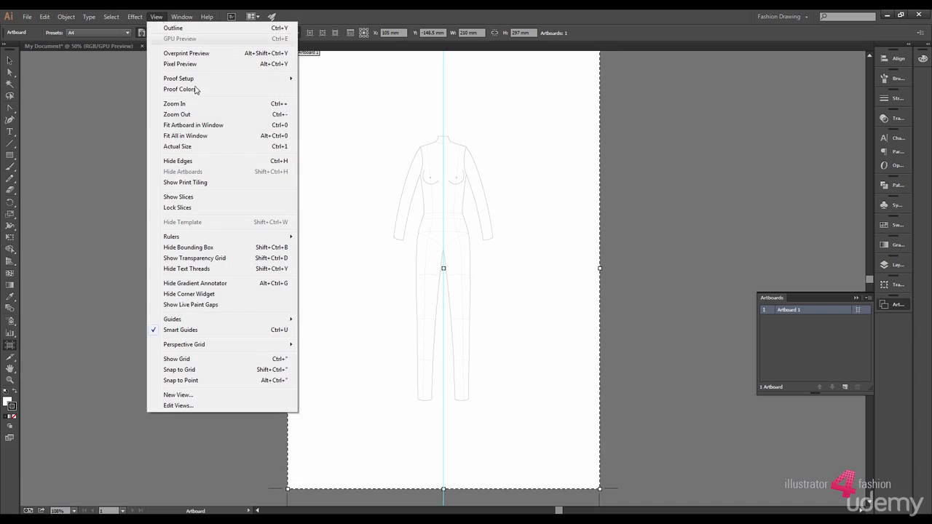
pyautogui.moveTo(210, 241)
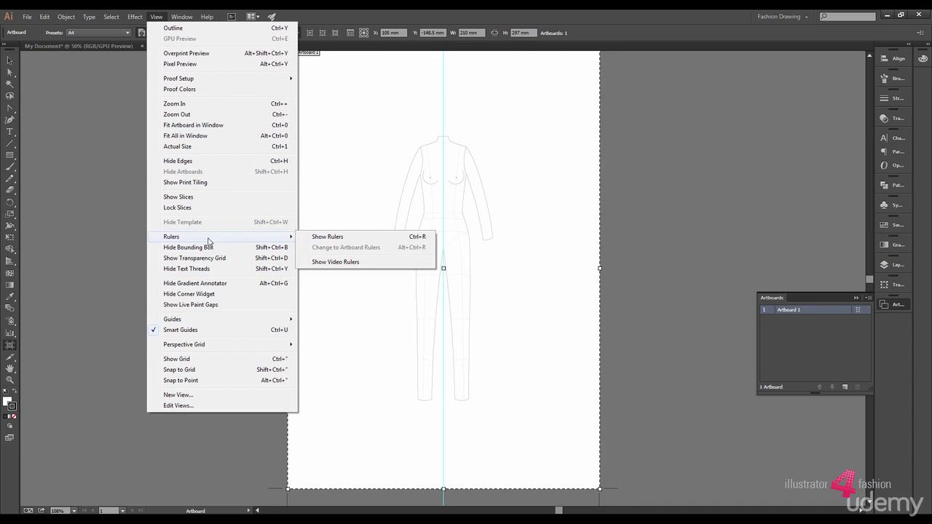
pyautogui.click(309, 238)
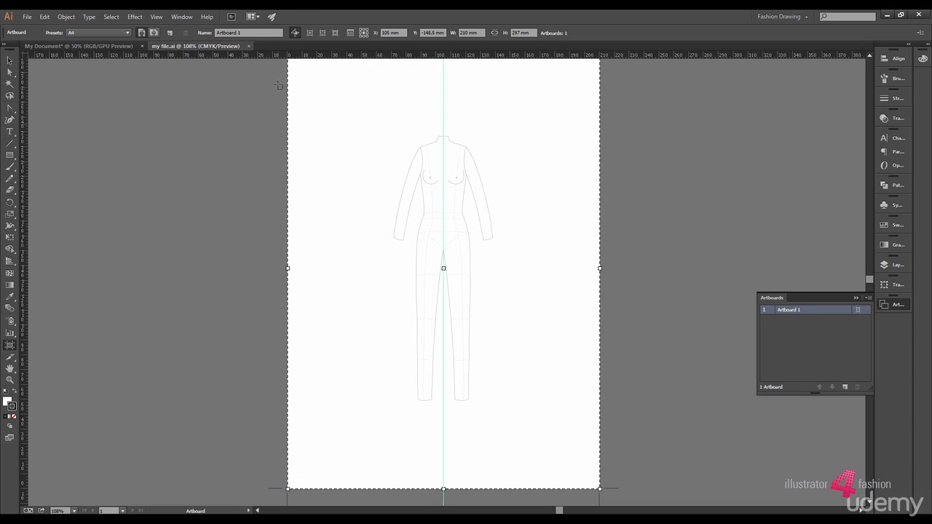
# - Add a horizontal ruler guide across the artboard at the figure's hips, and leave artboard editing
pyautogui.moveTo(298, 56); pyautogui.dragTo(320, 229)
pyautogui.press('Escape')
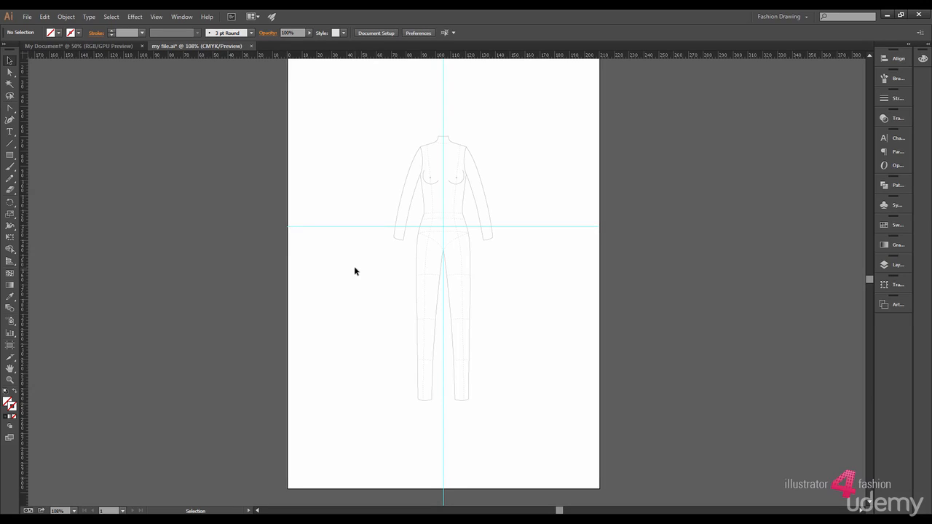
# - Draw a slanted straight line with a black stroke, about 33 mm wide and 124 mm high, in the artboard's lower-left area
pyautogui.click(10, 143)
pyautogui.moveTo(447, 170); pyautogui.dragTo(668, 173)
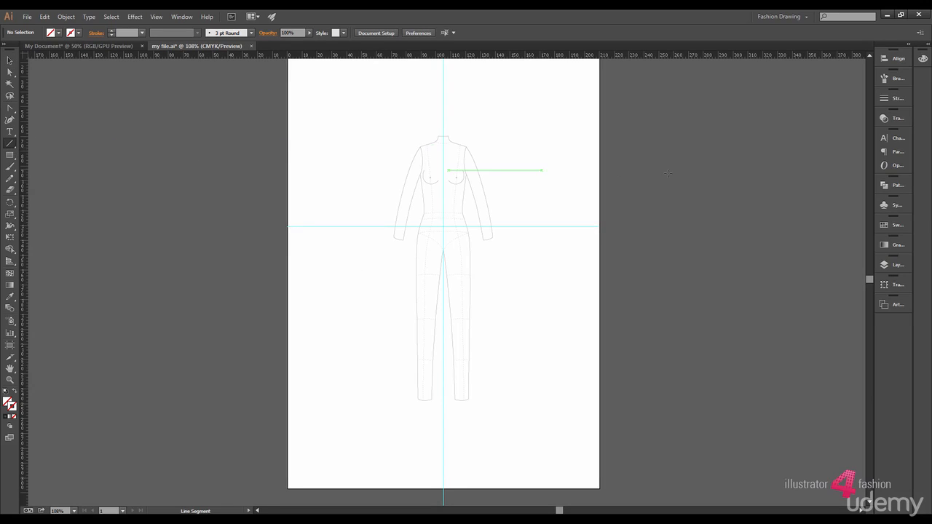
pyautogui.click(889, 225)
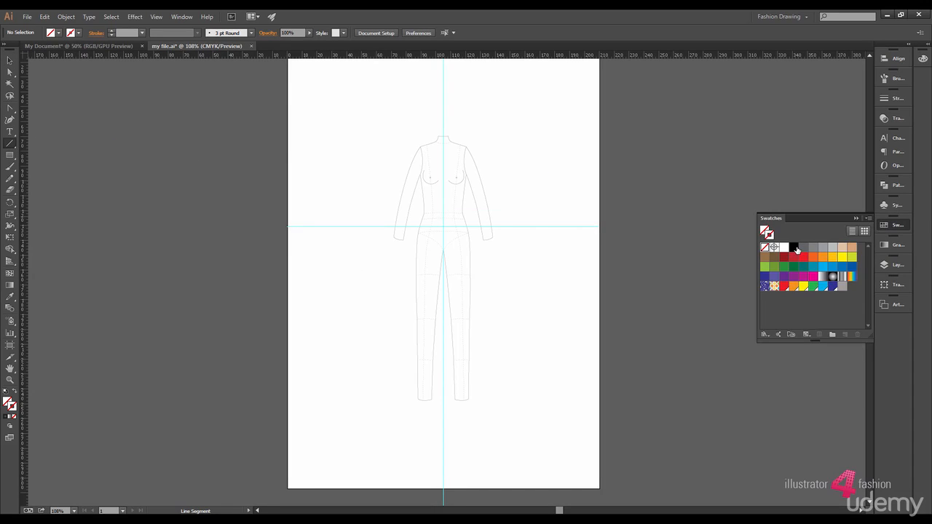
pyautogui.click(794, 248)
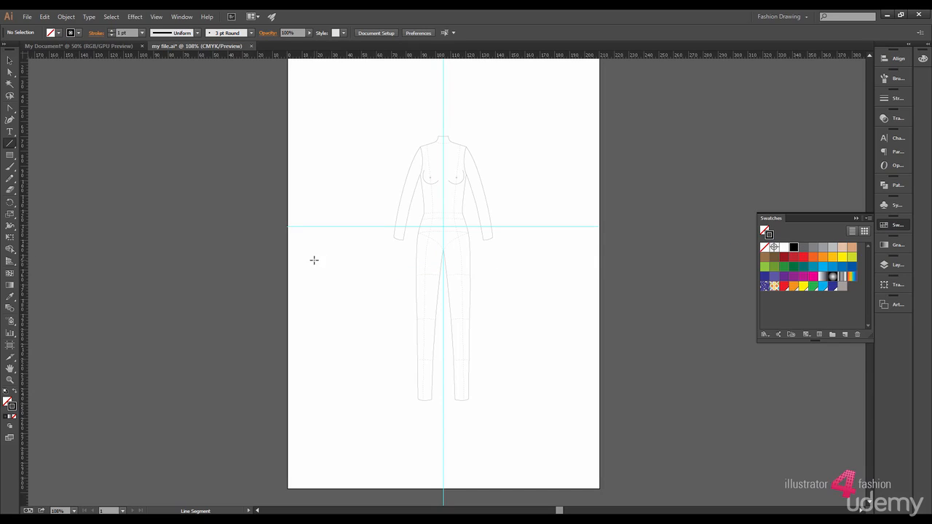
pyautogui.moveTo(314, 260); pyautogui.dragTo(364, 444)
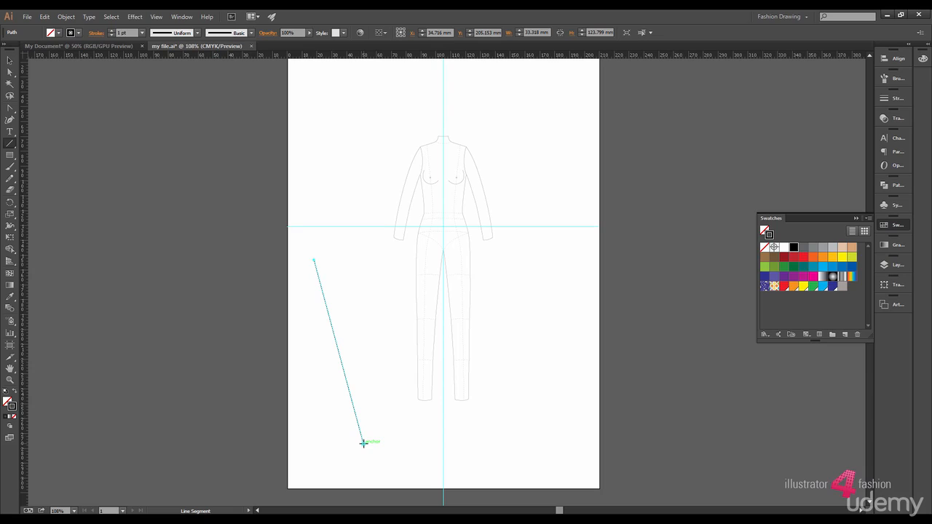
# - Convert the slanted line beside the figure into a guide and deselect it
pyautogui.rightClick(363, 443)
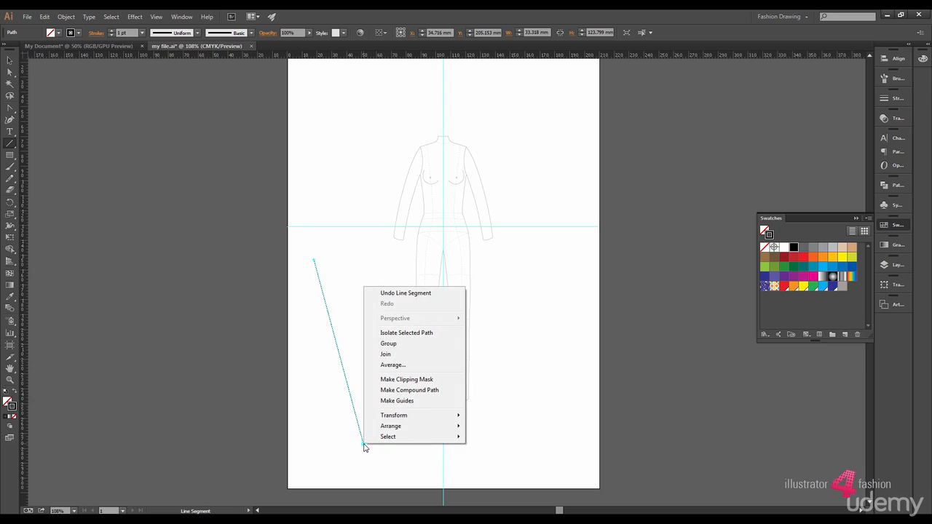
pyautogui.click(405, 402)
pyautogui.press('v')
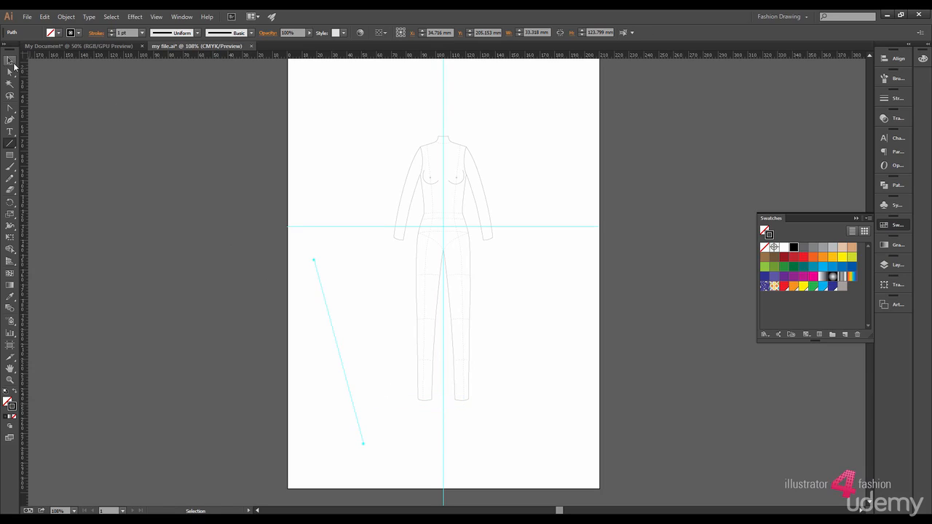
pyautogui.click(399, 303)
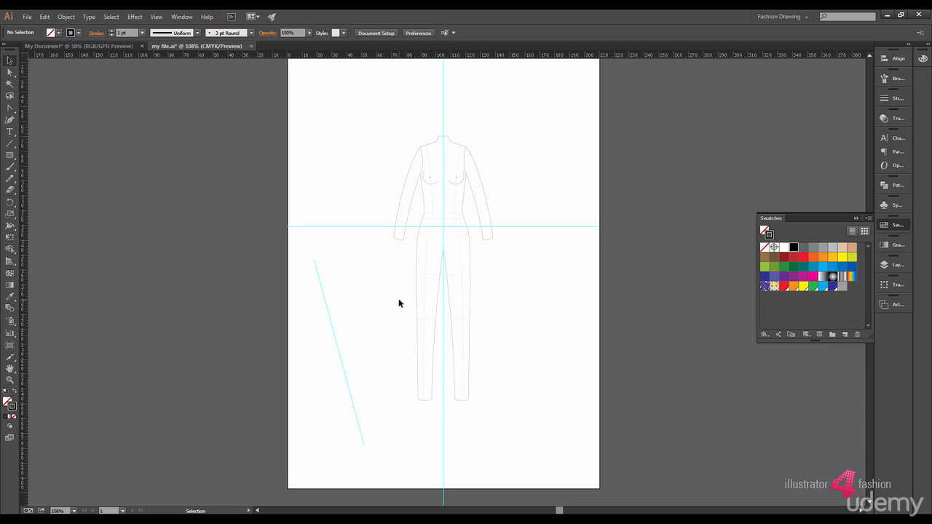
# - Hide all guides in the document and show them again
pyautogui.click(156, 16)
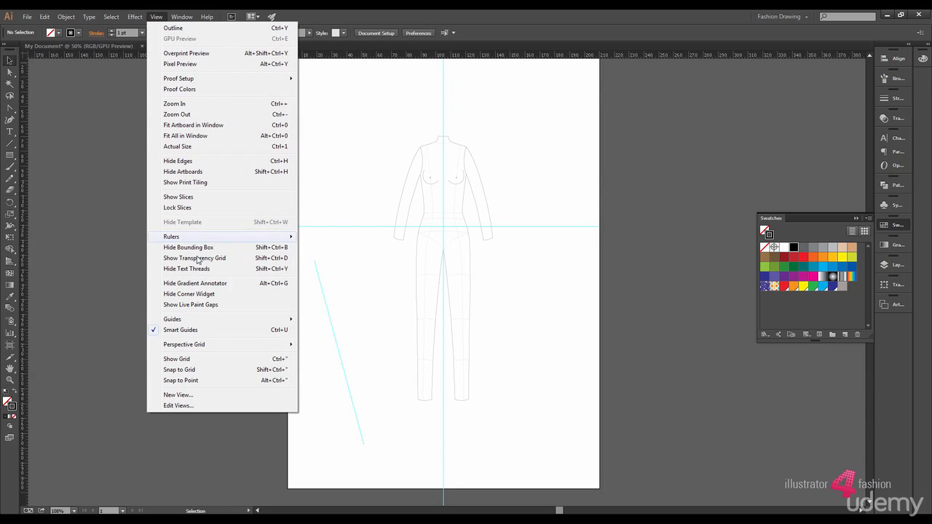
pyautogui.moveTo(236, 321)
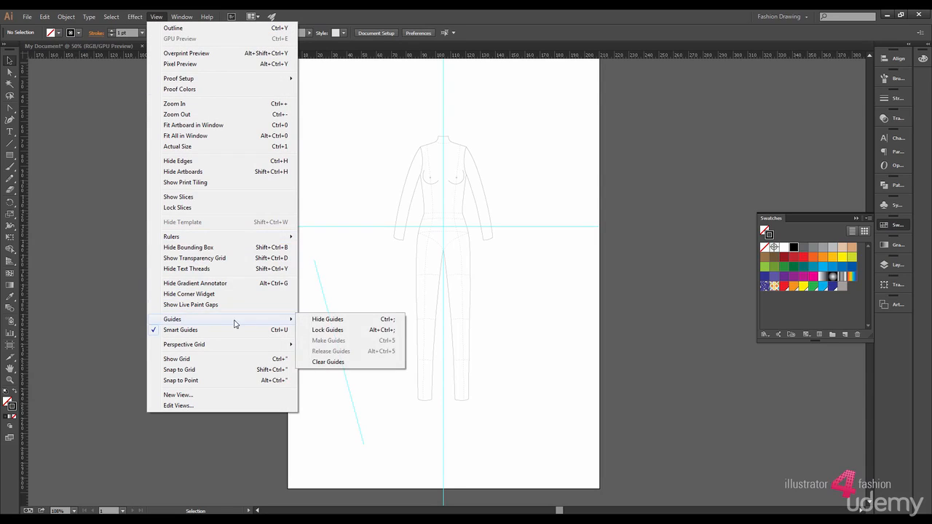
pyautogui.click(316, 321)
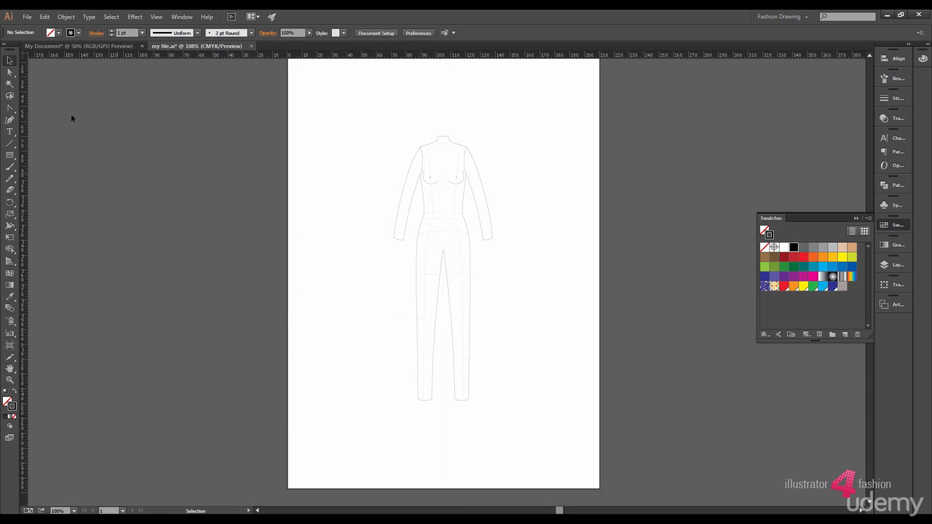
pyautogui.click(156, 16)
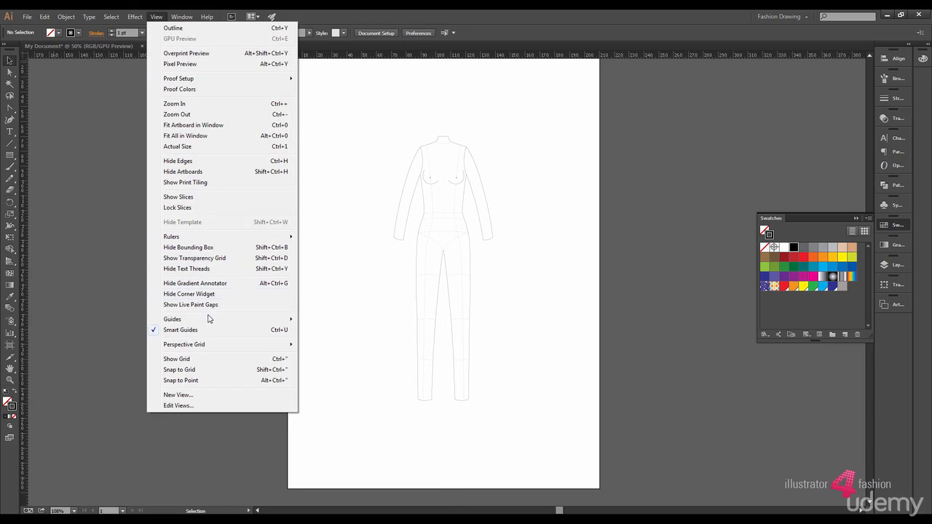
pyautogui.moveTo(267, 325)
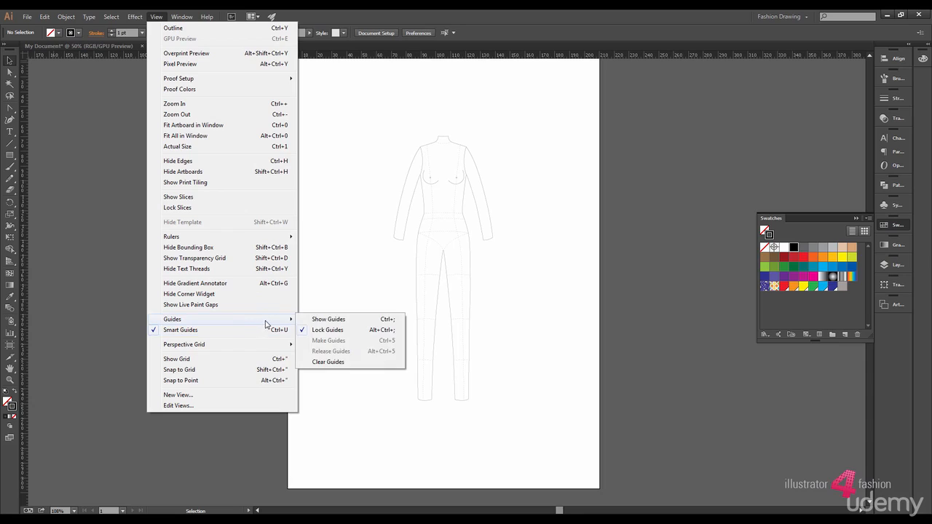
pyautogui.click(321, 323)
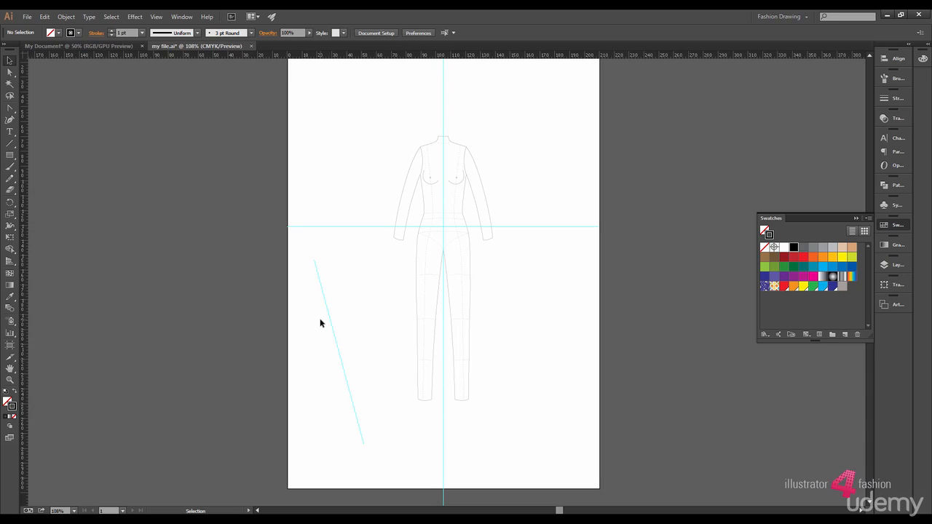
# - Unlock the guides and move the horizontal guide up from the figure's hips to just below the bust
pyautogui.click(155, 16)
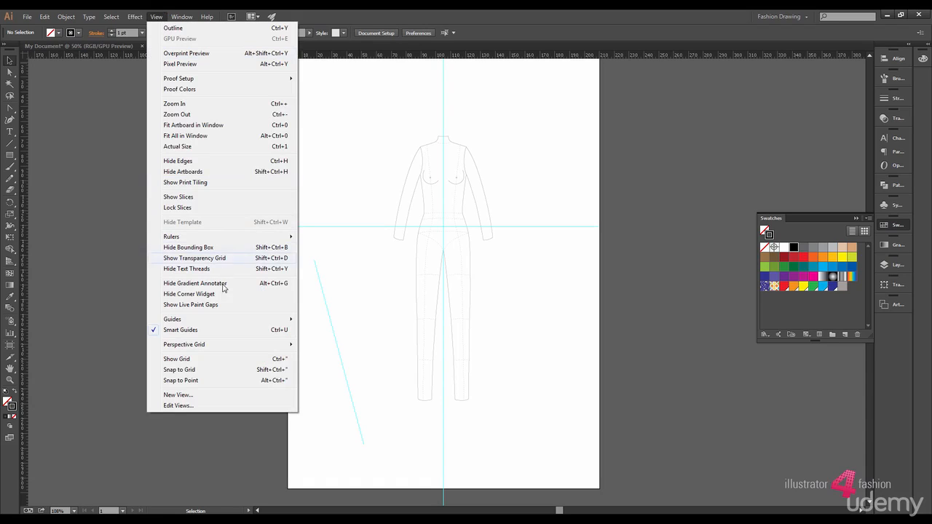
pyautogui.moveTo(226, 319)
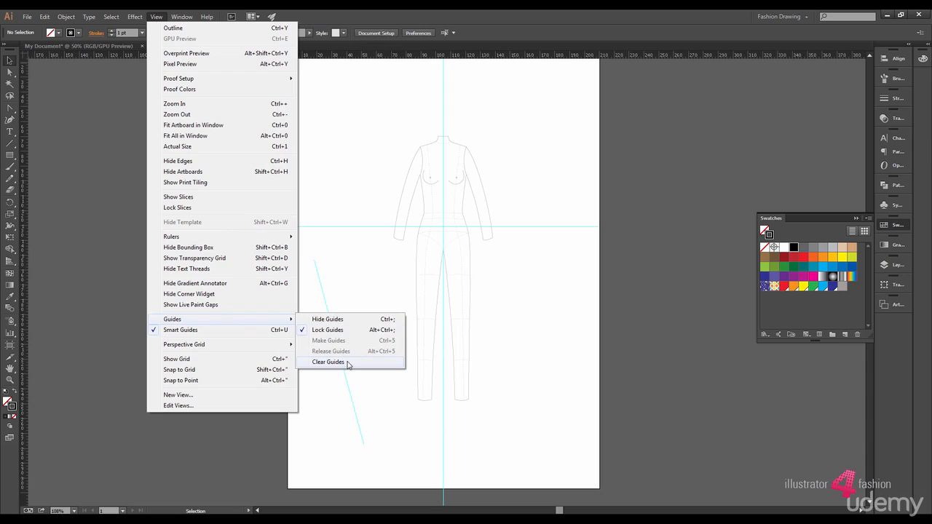
pyautogui.click(373, 265)
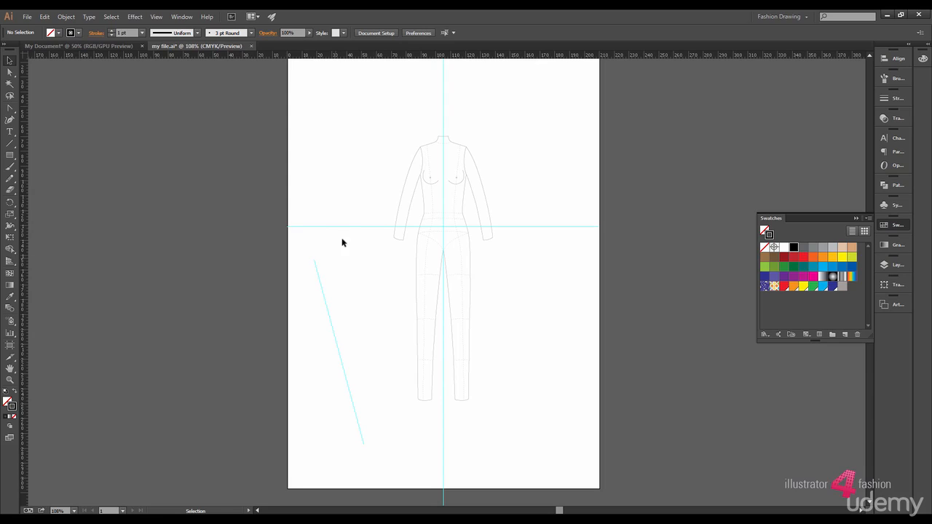
pyautogui.moveTo(349, 228); pyautogui.dragTo(354, 189)
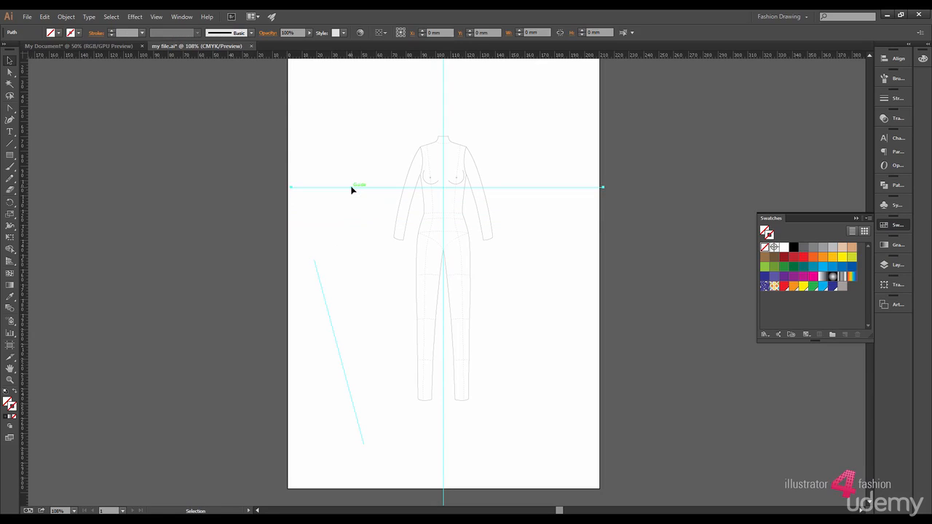
# - Move the slanted guide up closer to the figure and delete it
pyautogui.moveTo(325, 305); pyautogui.dragTo(363, 279)
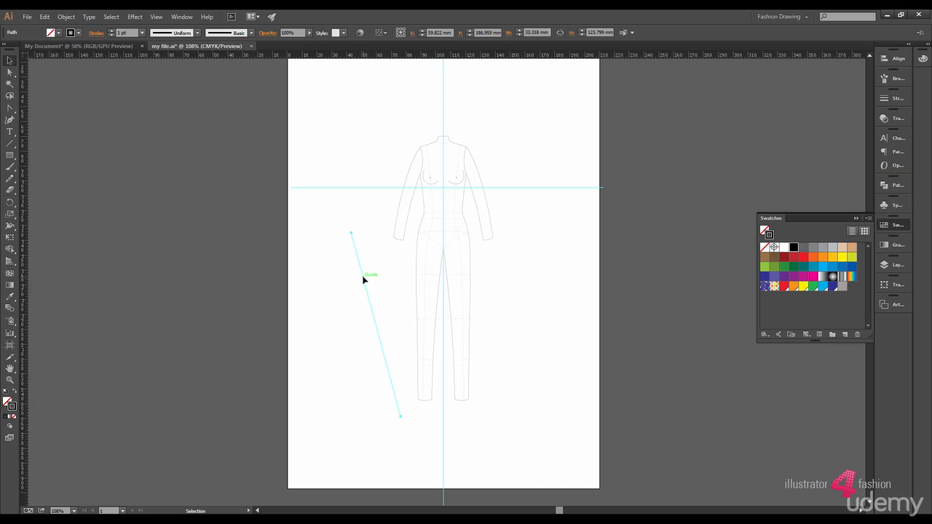
pyautogui.press('Delete')
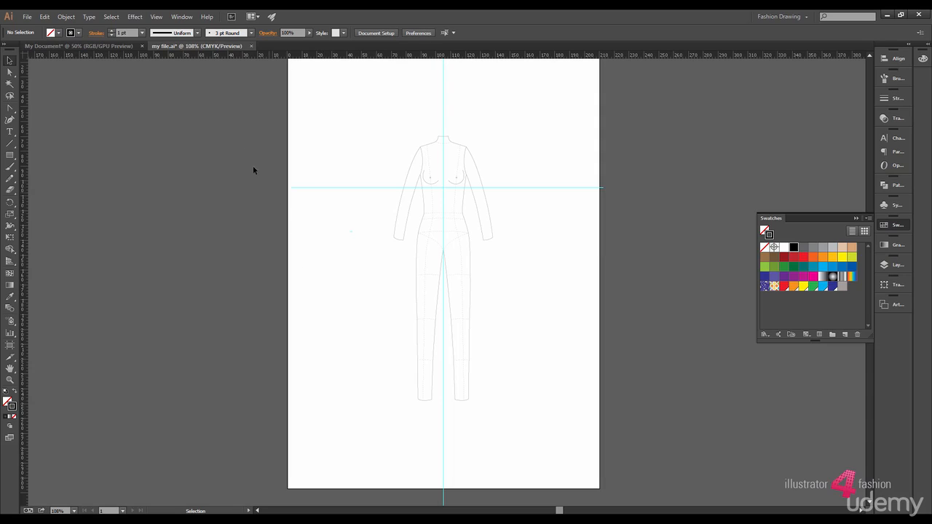
# - Lock the guides and try to move the horizontal guide below the bust
pyautogui.click(156, 16)
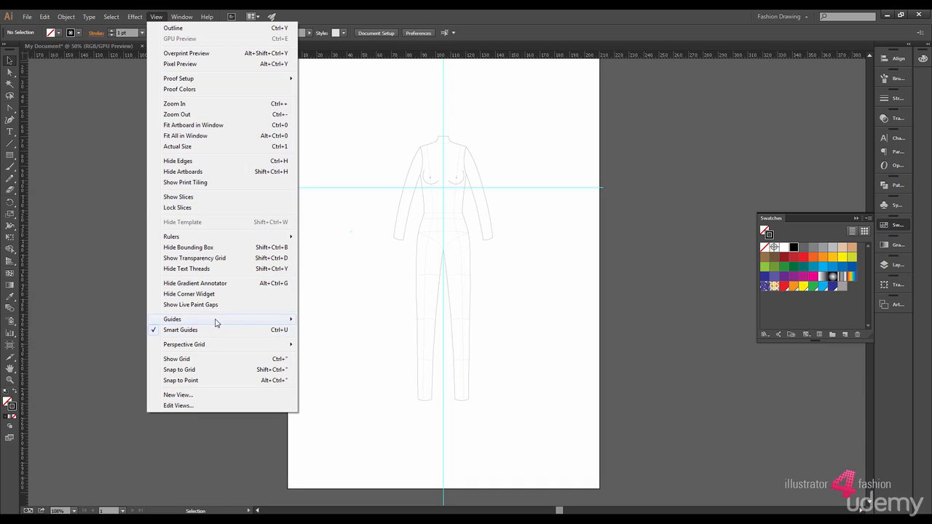
pyautogui.moveTo(246, 321)
pyautogui.click(304, 330)
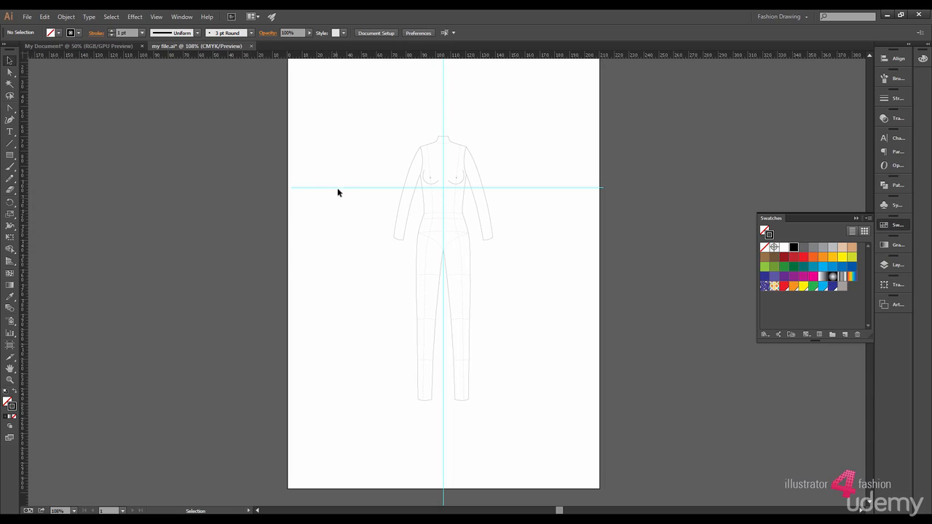
pyautogui.moveTo(348, 214); pyautogui.dragTo(355, 202)
# - Unlock the guides and move the horizontal guide above the figure's neck, to about 47 mm on the Y axis
pyautogui.click(156, 16)
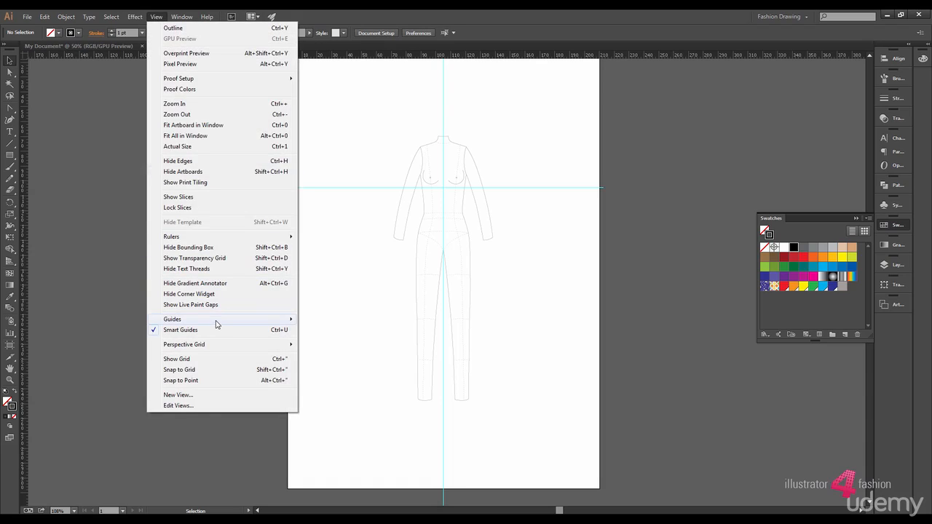
pyautogui.moveTo(217, 321)
pyautogui.click(313, 331)
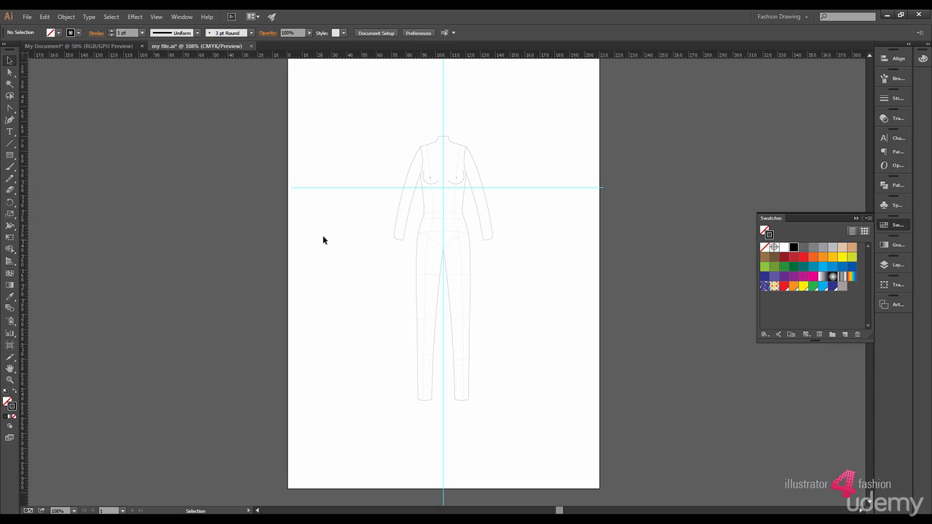
pyautogui.moveTo(333, 188); pyautogui.dragTo(336, 115)
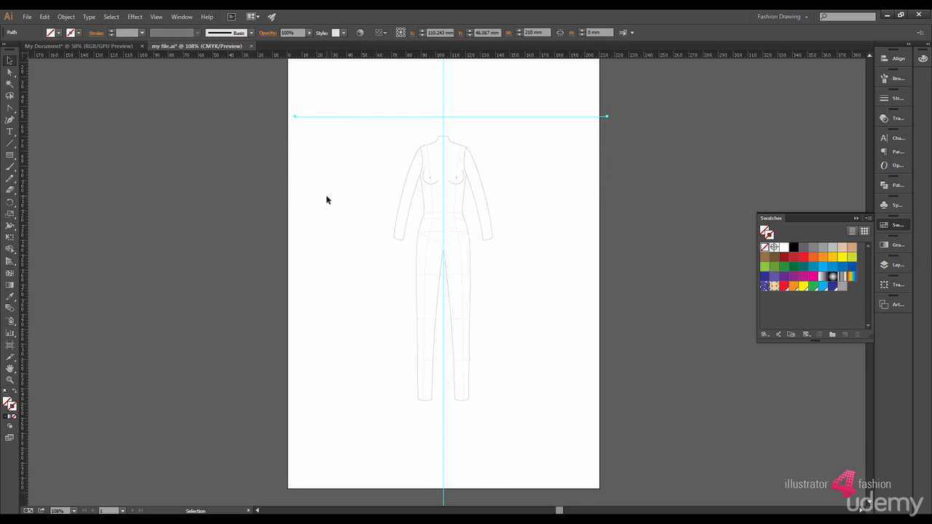